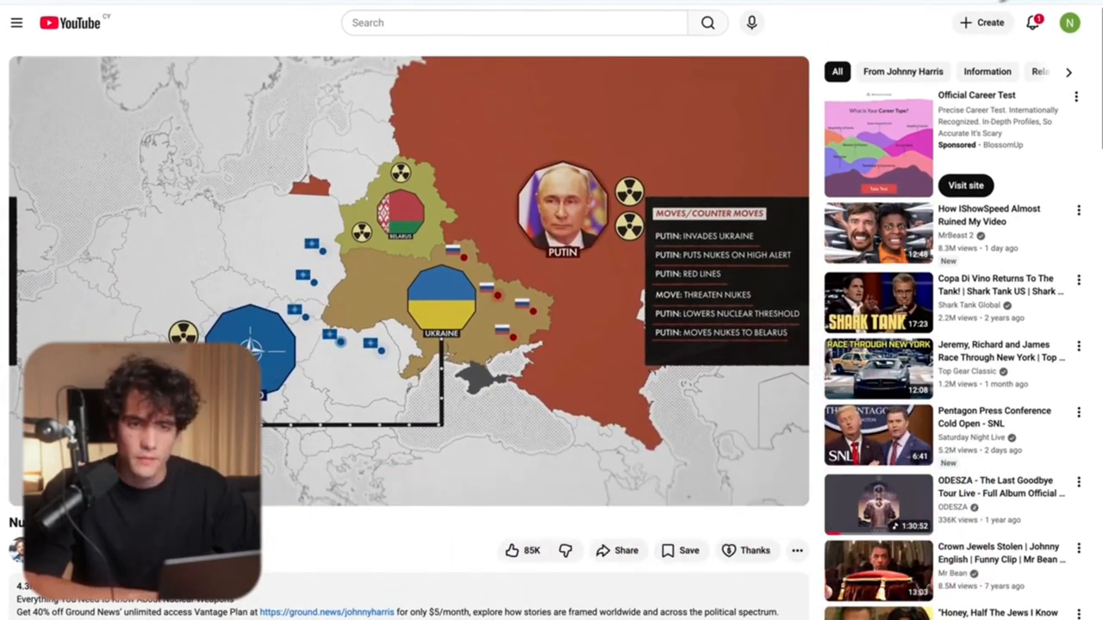
# Switch to Motionvid.ai and edit the start-frame map: Russia in red, NATO countries in blue with the logo, circled tanks advancing, weapons sent to Ukraine
pyautogui.click(990, 1)
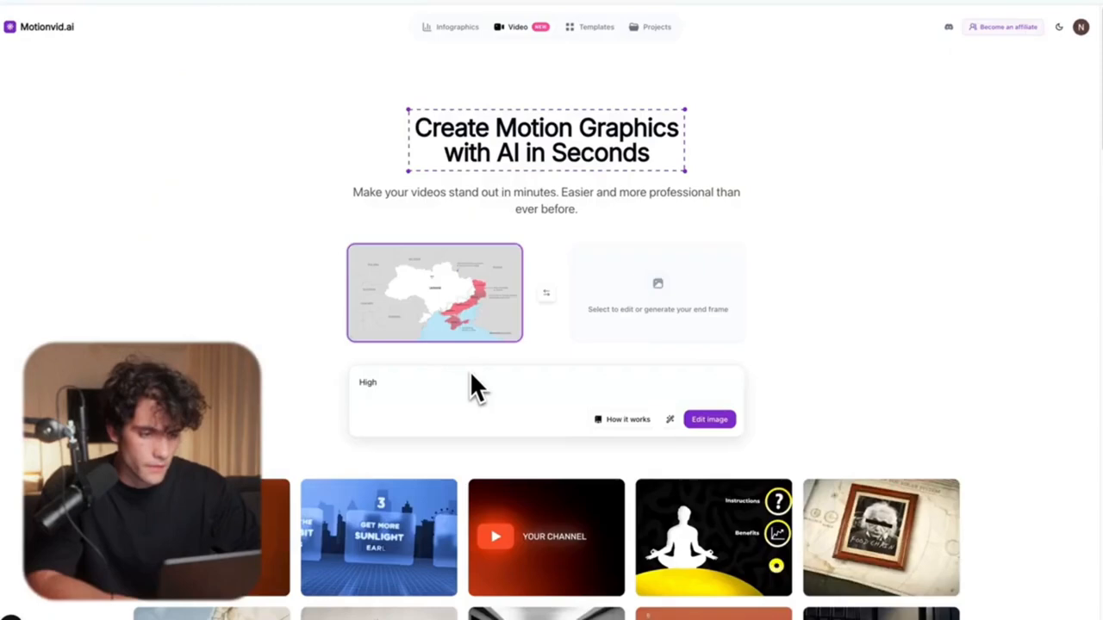
pyautogui.press('BackSpace')
pyautogui.press('super+a')
pyautogui.write('Hi')
pyautogui.write('glight russia in red and highlight all the nat')
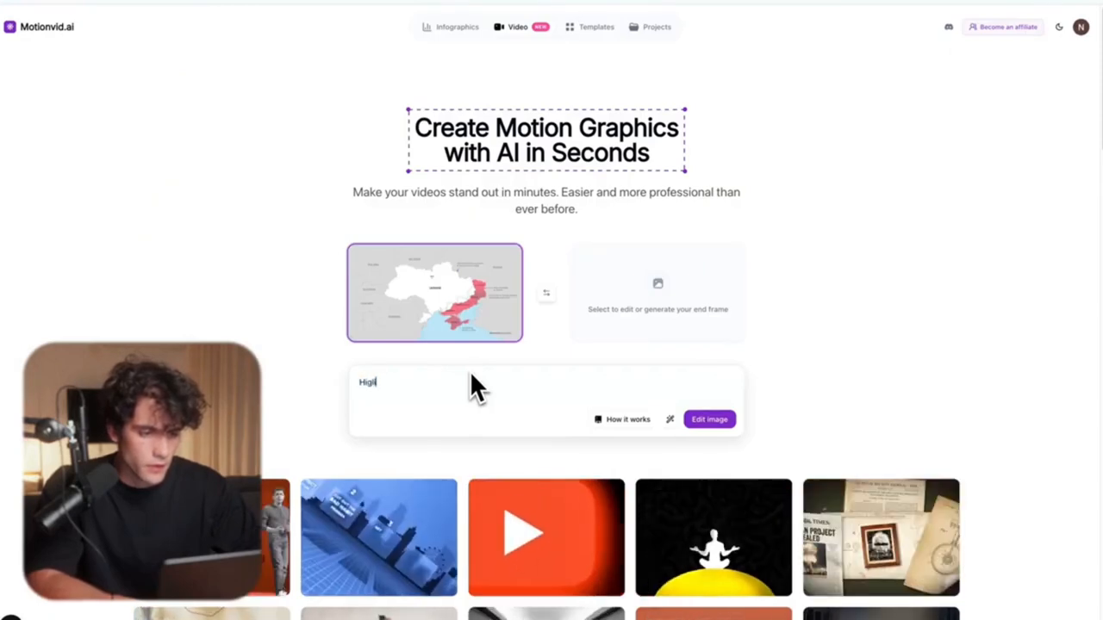
pyautogui.write('o c')
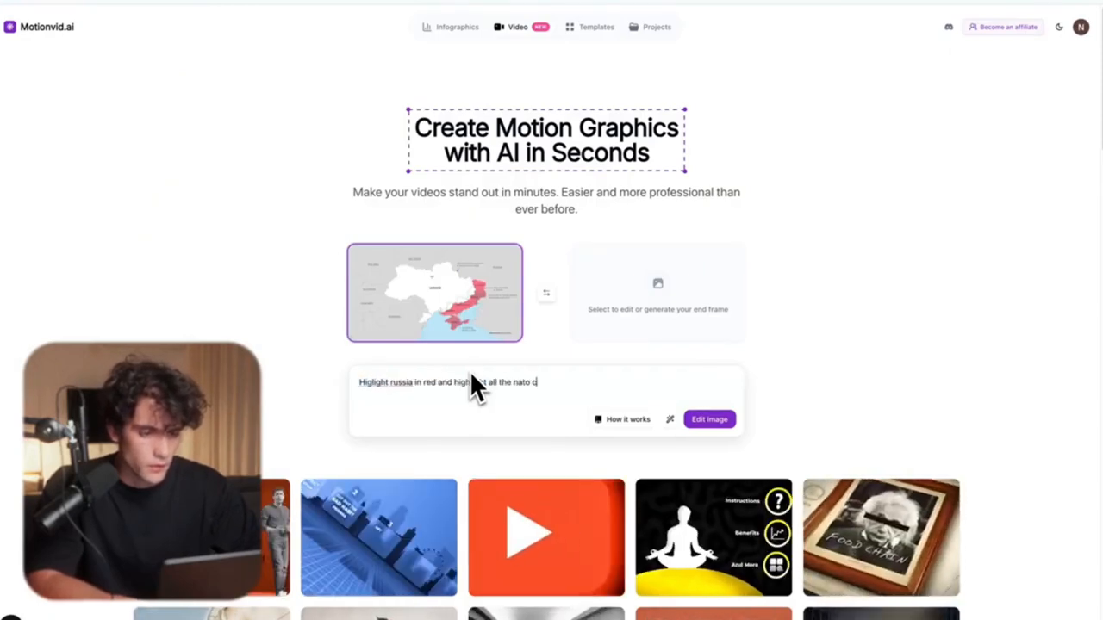
pyautogui.write('ountries in bl')
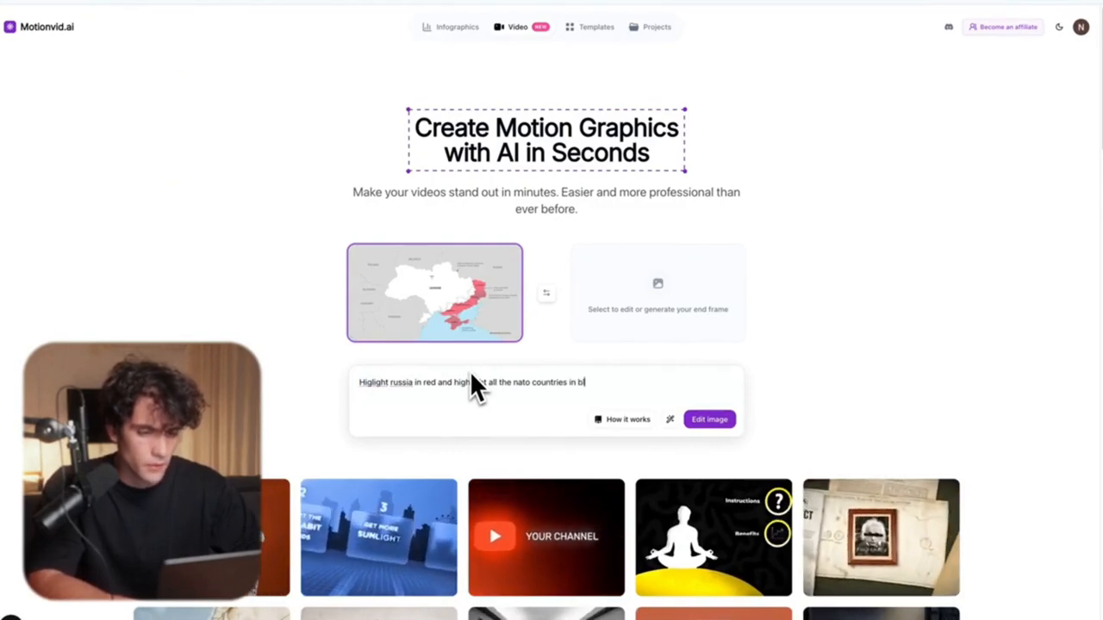
pyautogui.write('ue with the nato logo. Add tanks in a circle image and show that the tanks are')
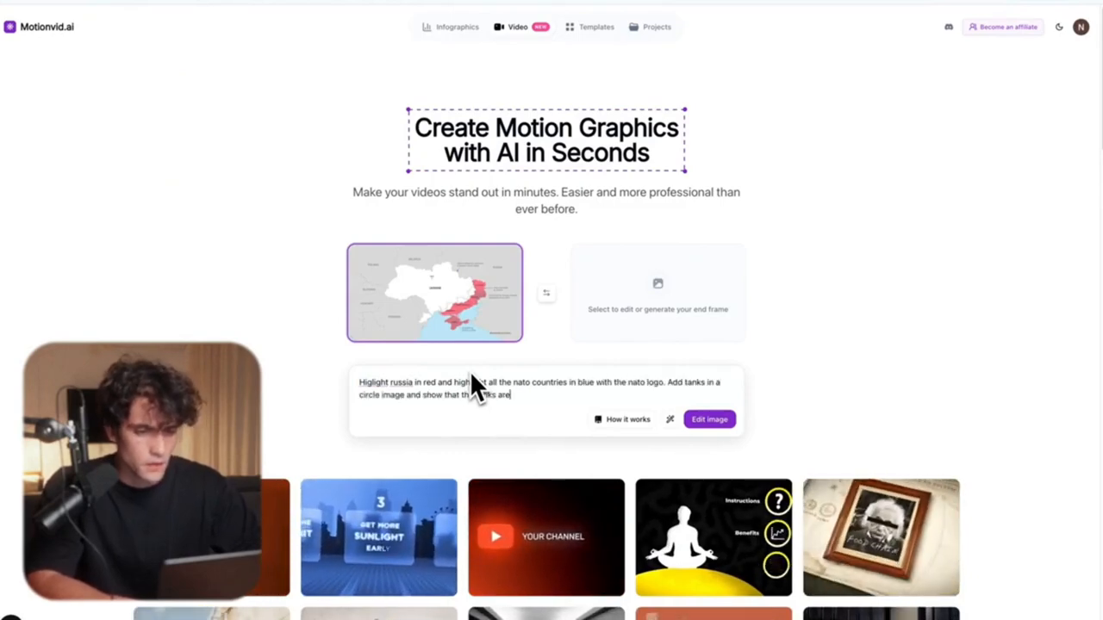
pyautogui.write(' being moved forward from russia and nato so they sending weapon to ukraine')
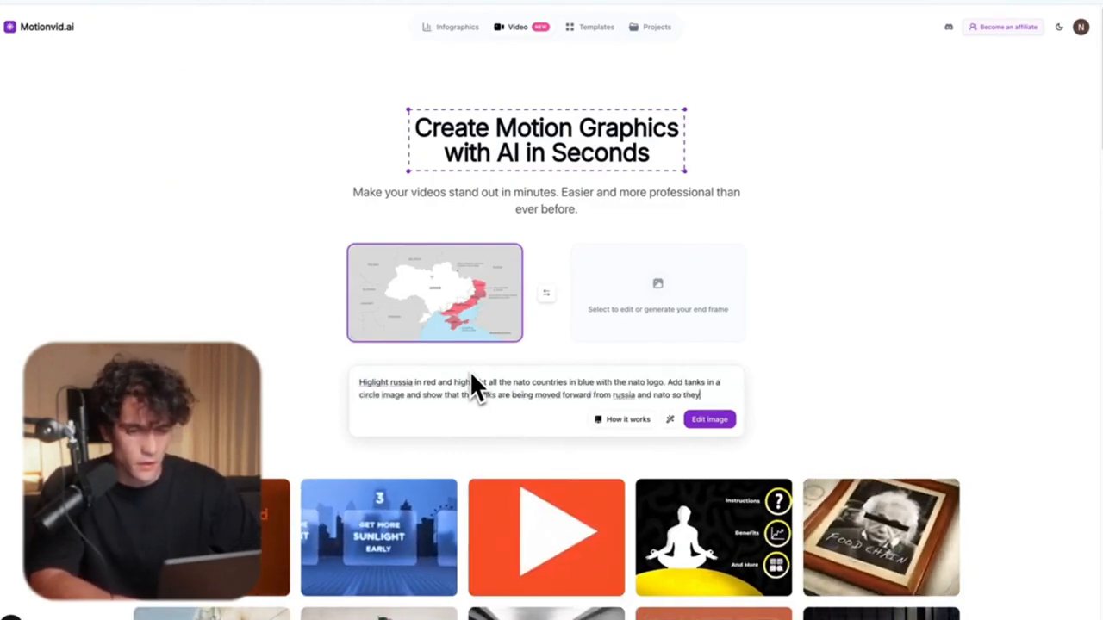
pyautogui.write('.')
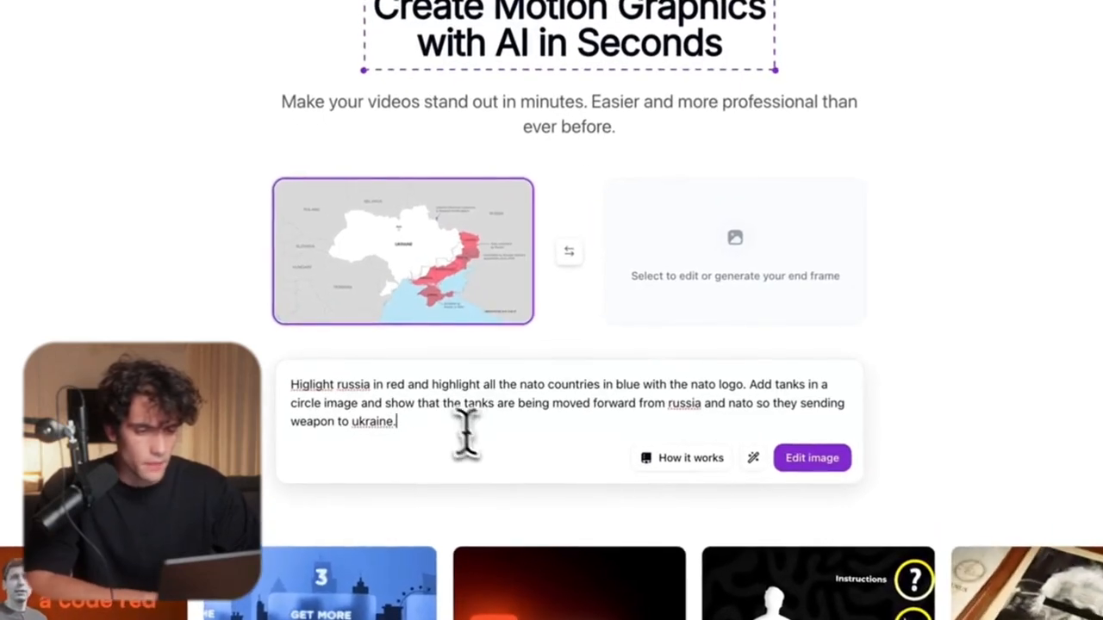
pyautogui.click(637, 525)
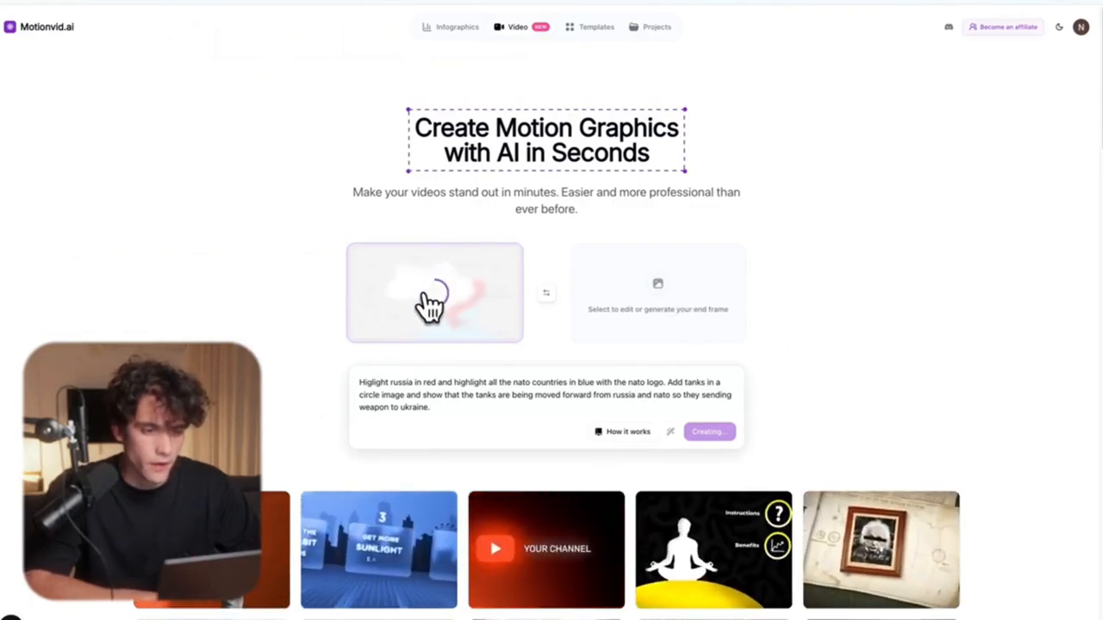
# Generate an end frame with the prompt "Create the same image but show the tanks moving further into ukraine towards Kyiv"
pyautogui.scroll(-3, 815, 254)
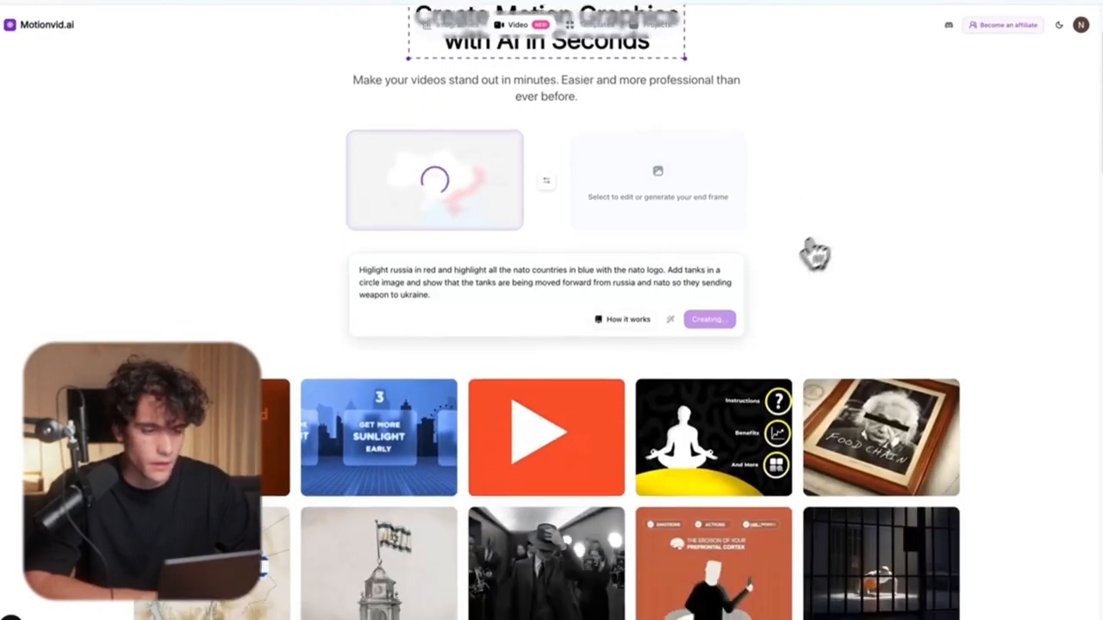
pyautogui.scroll(-5, 327, 586)
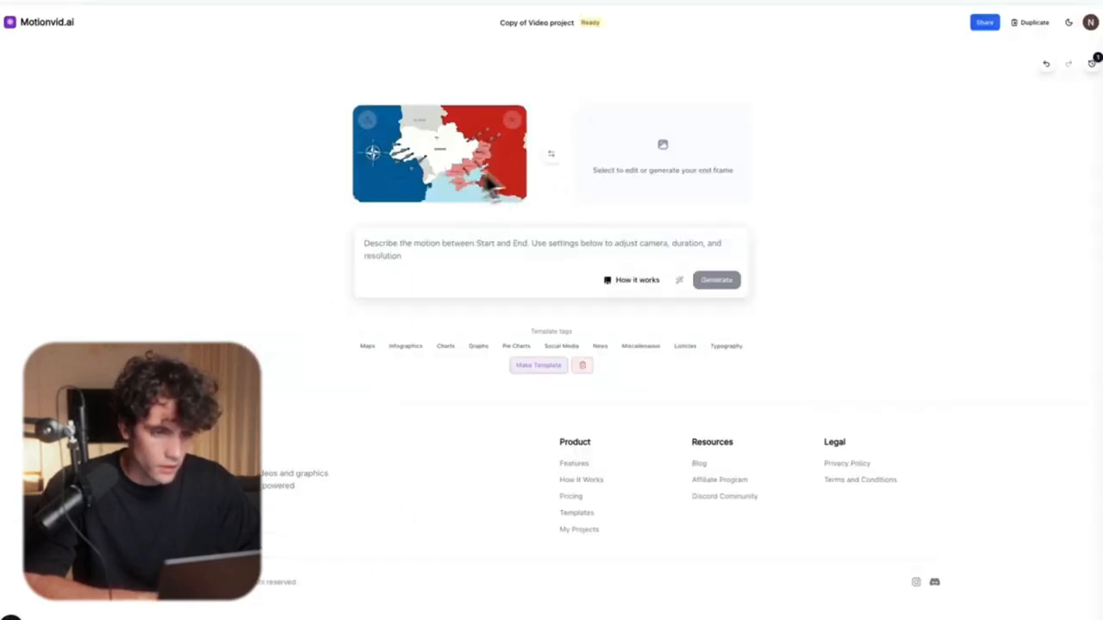
pyautogui.click(613, 165)
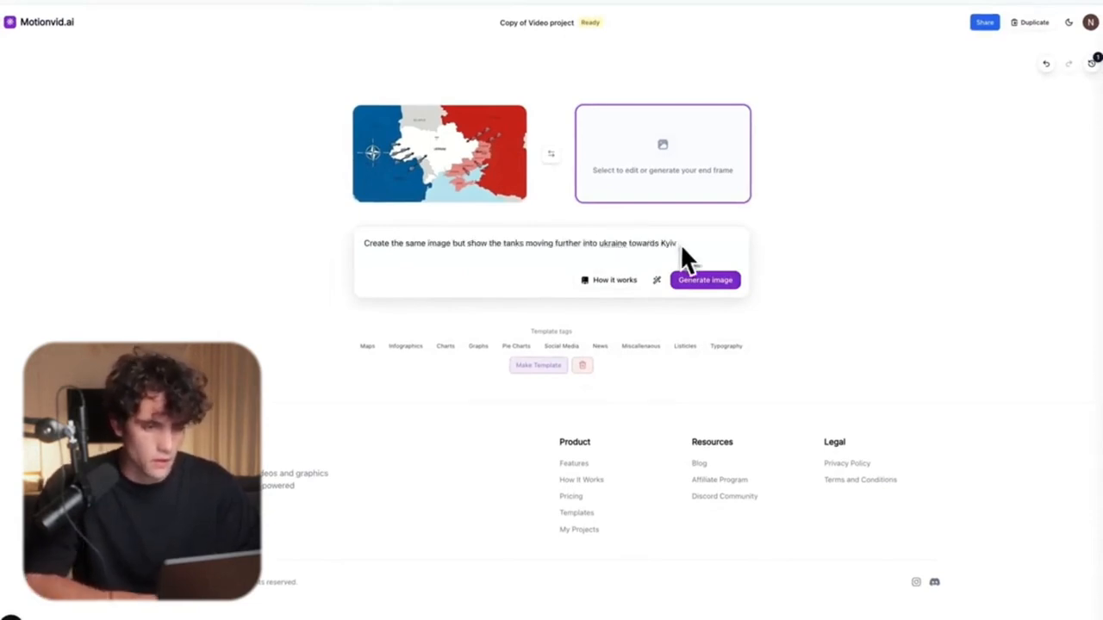
pyautogui.click(703, 285)
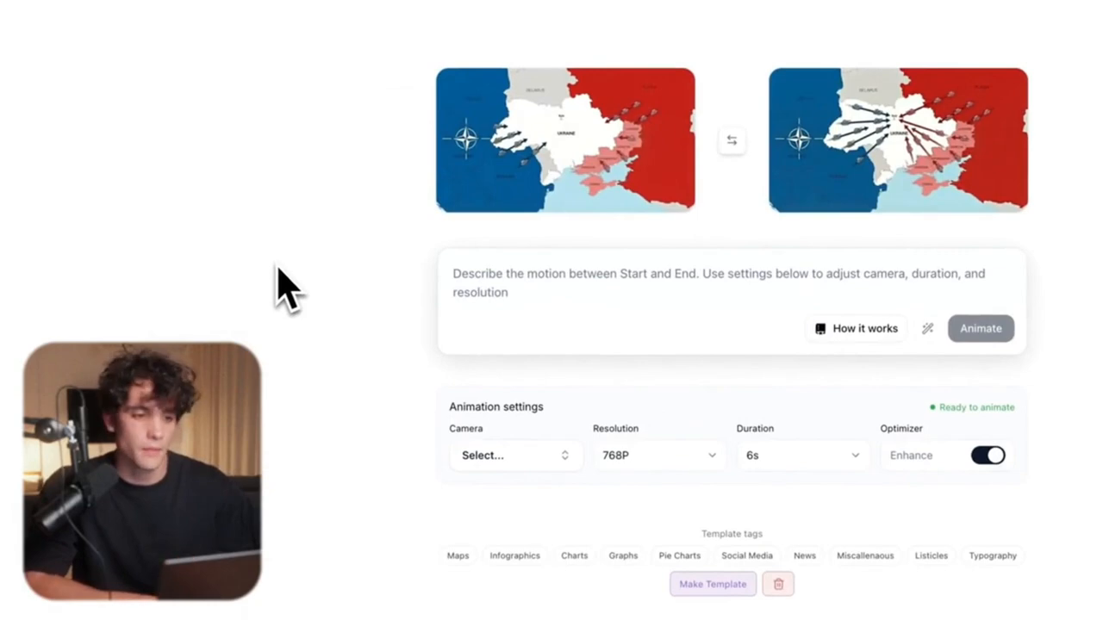
# Generate the animation with the prompt "Animate from the start frame to the end frame, showing the tanks moving towards Kyiv"
pyautogui.click(526, 280)
pyautogui.write('An')
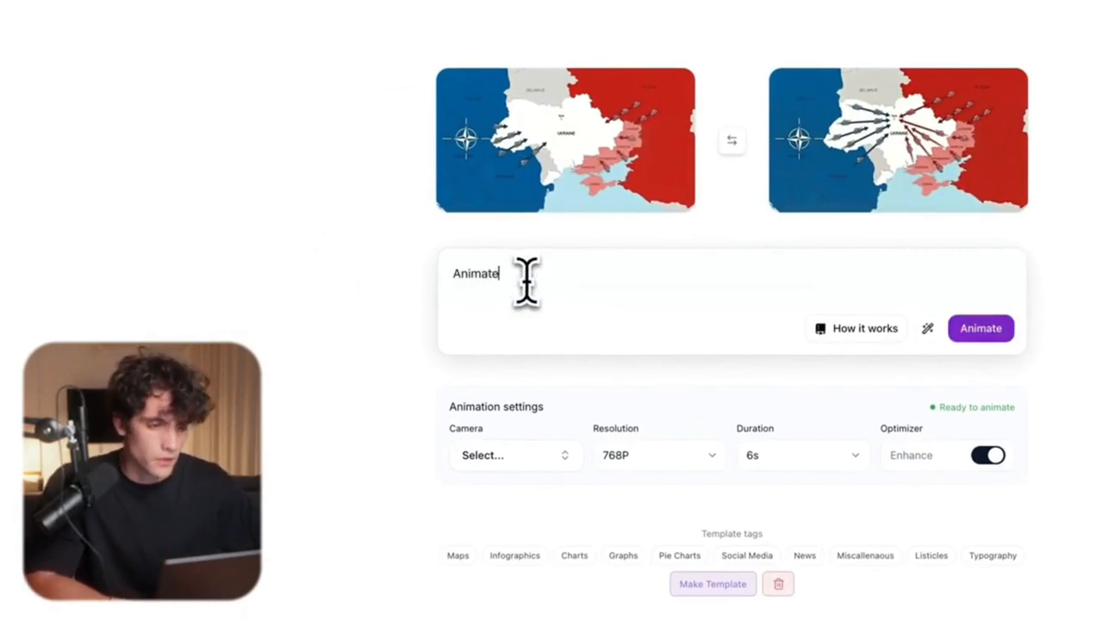
pyautogui.write('imate ')
pyautogui.write('from the start frame to the end frame, showing the tanks moving towards Kyiv')
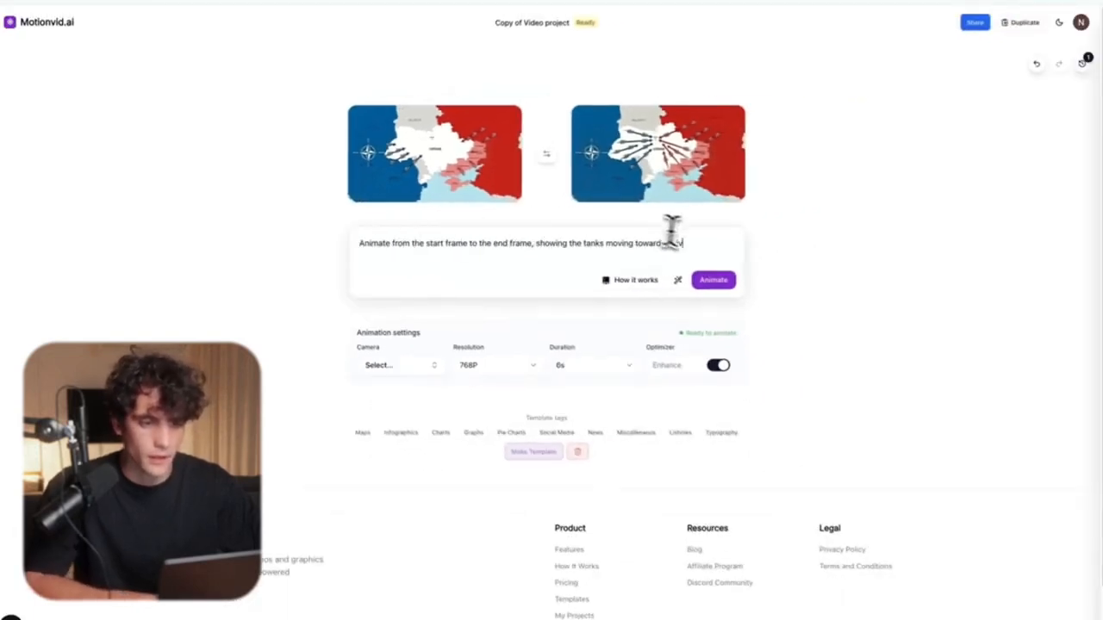
pyautogui.click(713, 280)
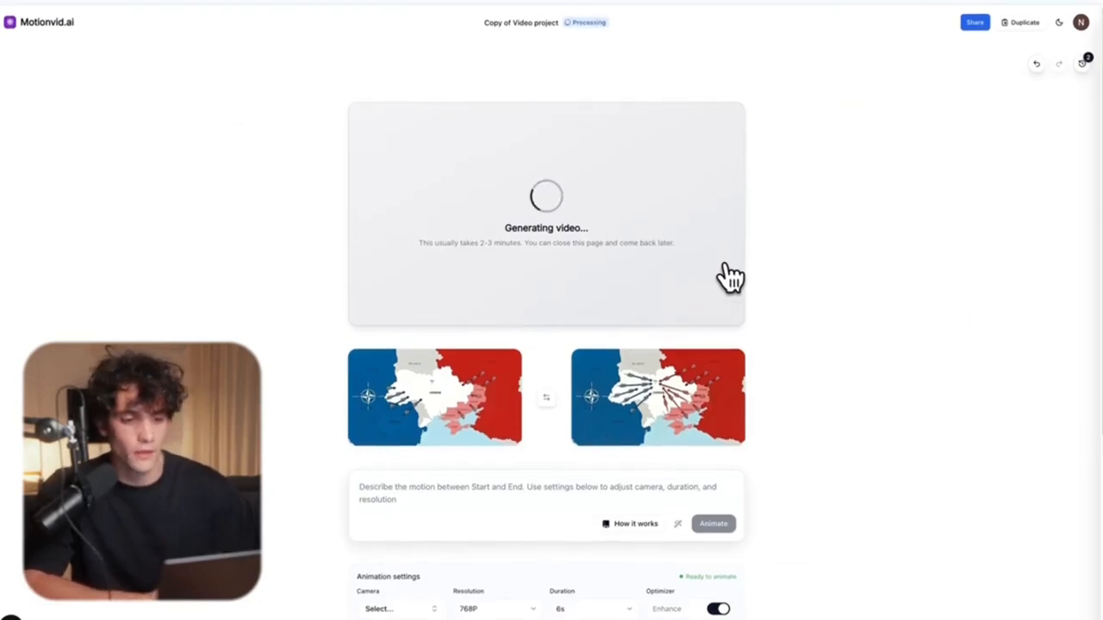
# Edit the start frame with the prompt "Change the eastern ukrainian states to white"
pyautogui.scroll(-3, 729, 276)
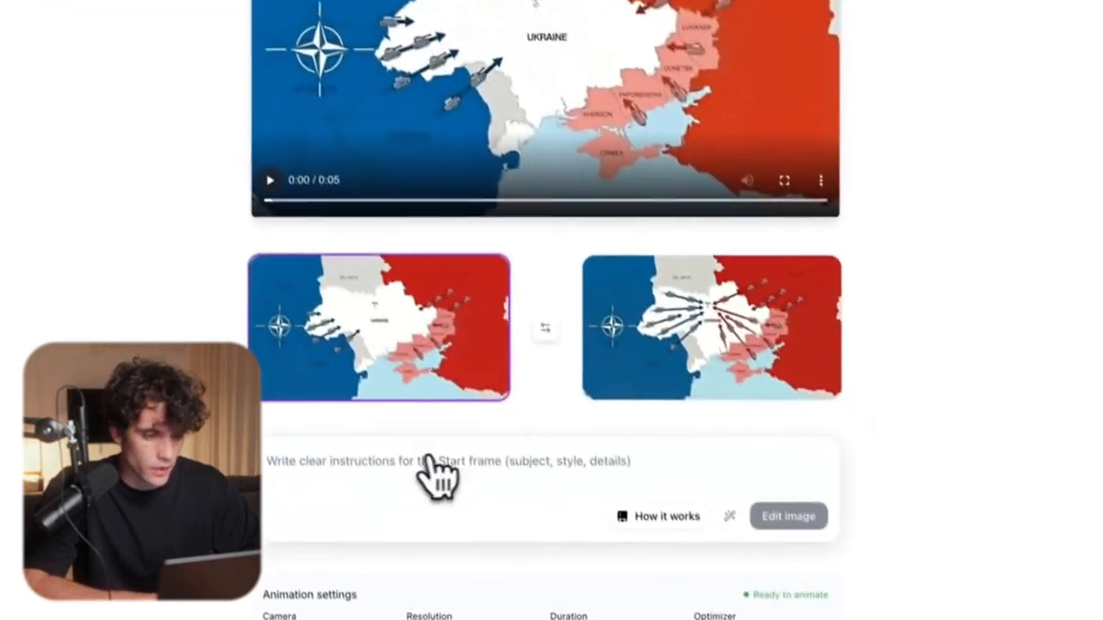
pyautogui.click(704, 386)
pyautogui.click(433, 377)
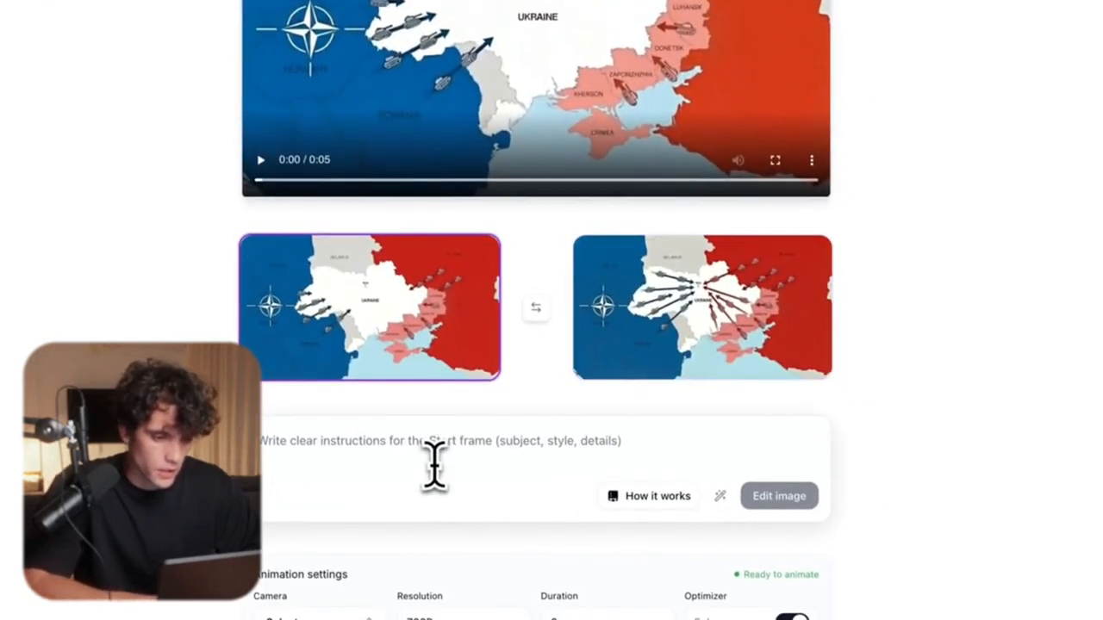
pyautogui.click(433, 467)
pyautogui.write('Th')
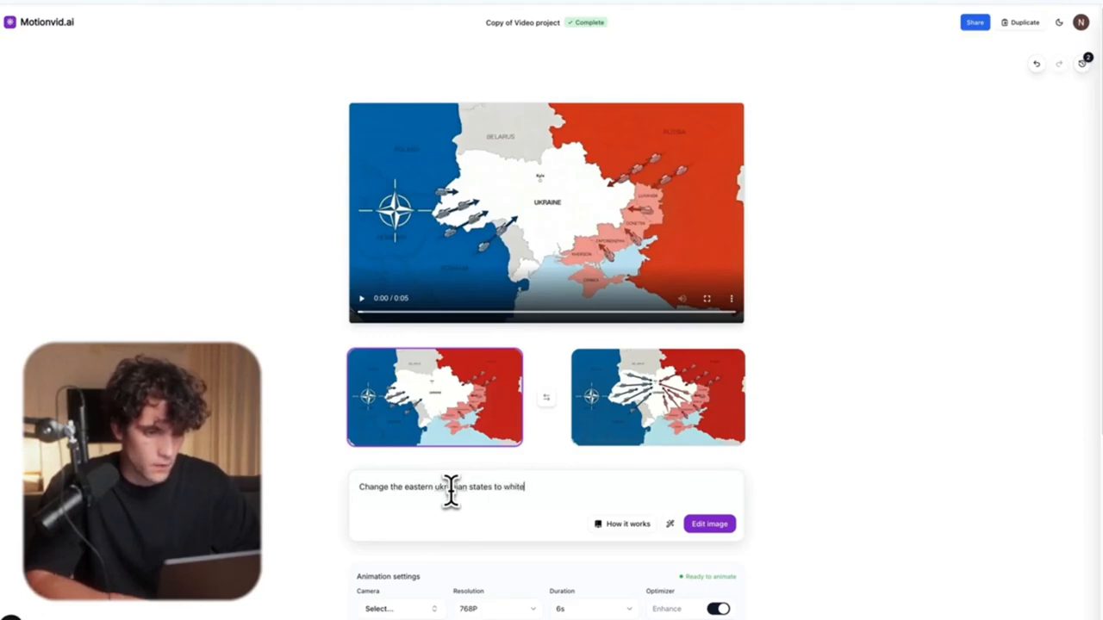
pyautogui.rightClick(452, 488)
pyautogui.click(492, 349)
pyautogui.click(758, 505)
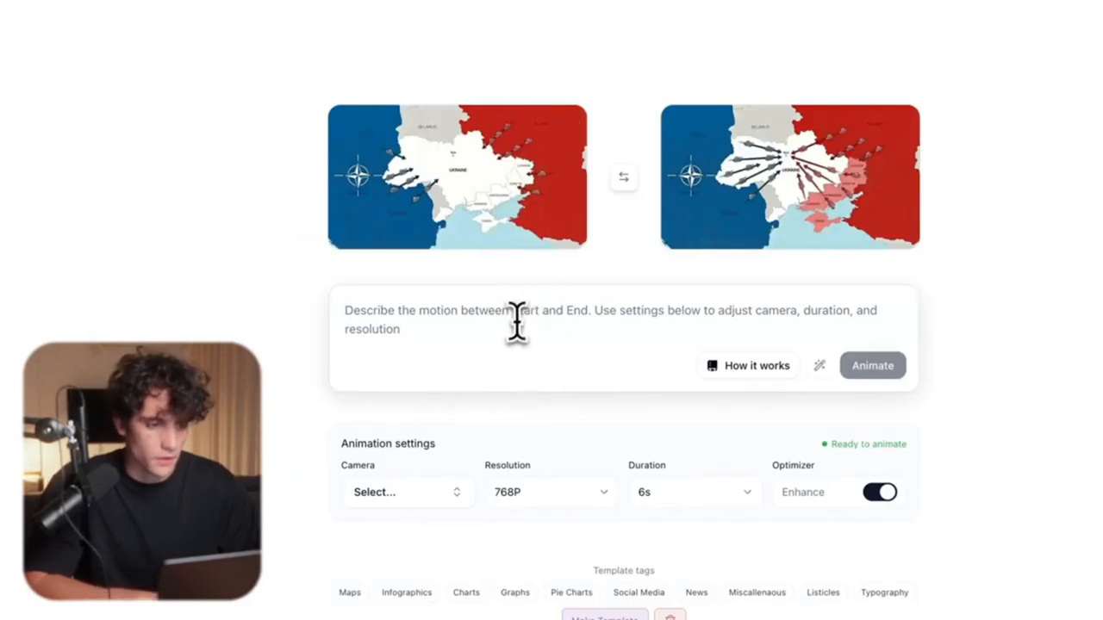
# Animate the tanks moving towards Ukraine on both sides with the eastern states slowly changing from white to red, and play the video full screen
pyautogui.write('A')
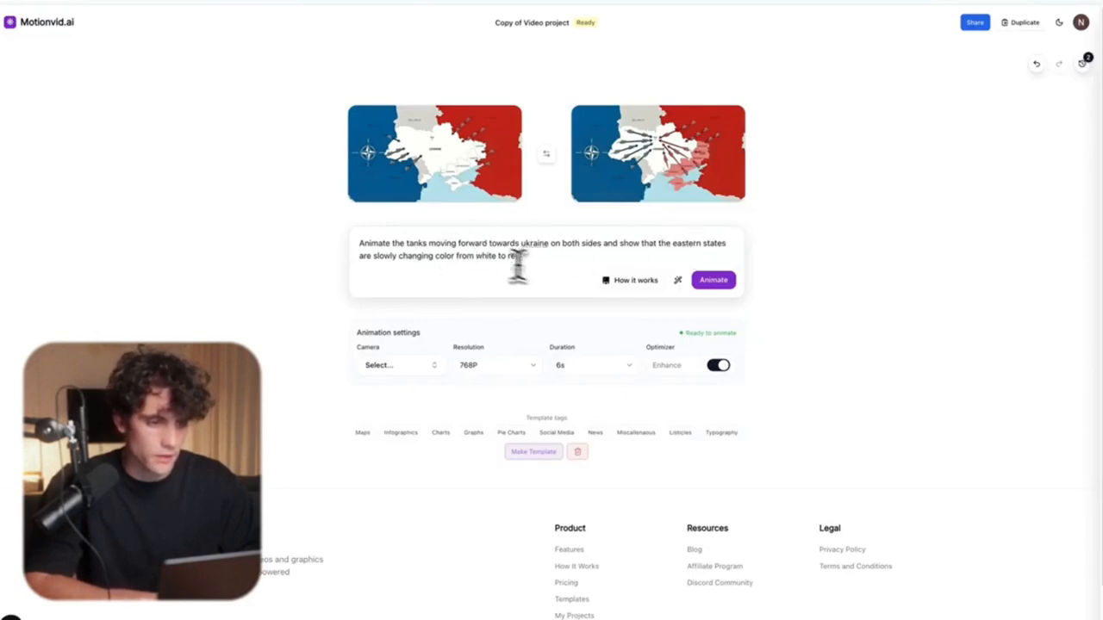
pyautogui.click(713, 280)
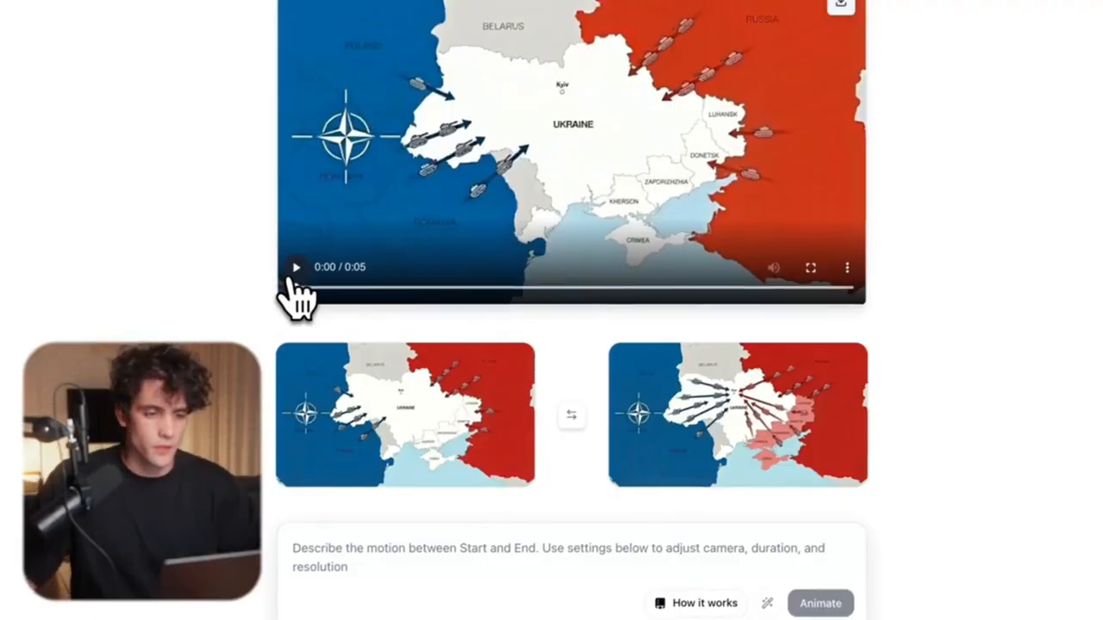
pyautogui.click(291, 284)
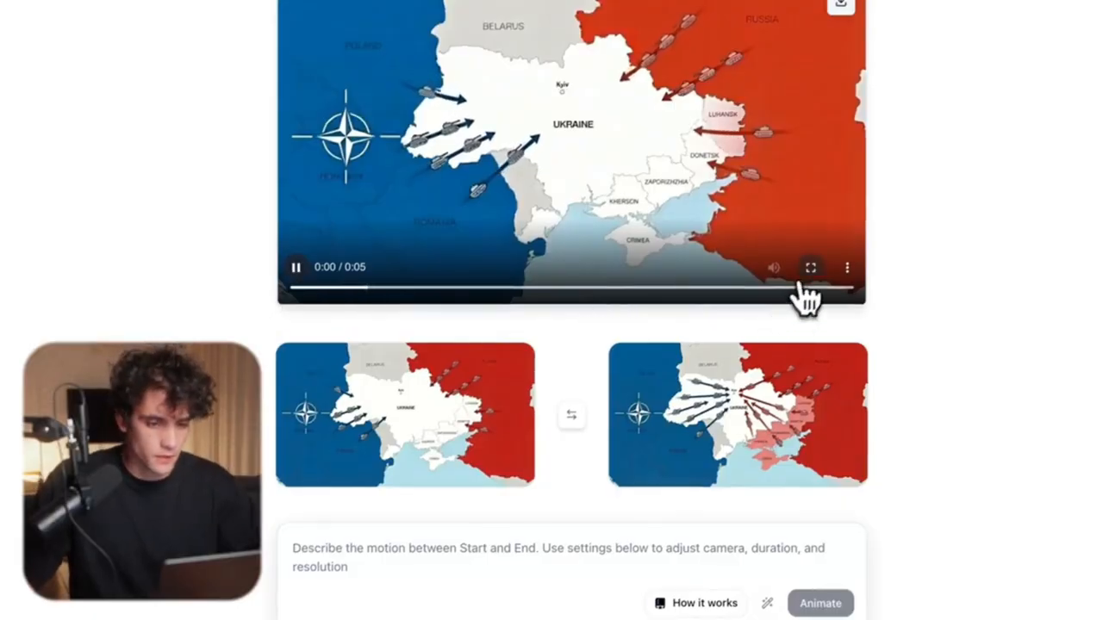
pyautogui.click(803, 284)
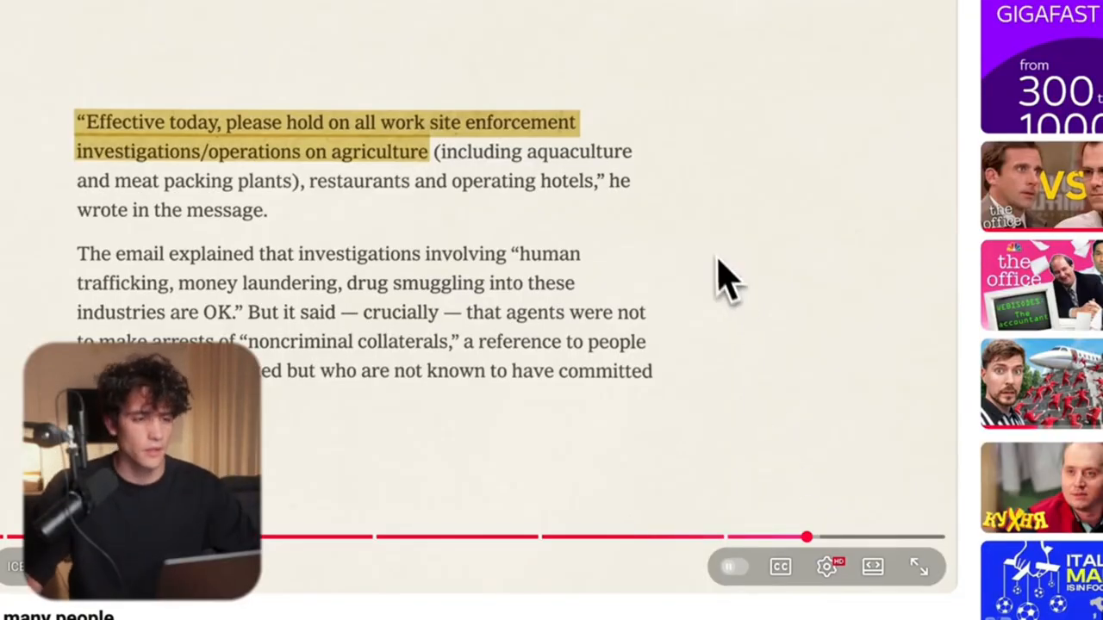
# On YouTube, save the paused video frame with the highlighted article text as videoframe_2393594 in Downloads
pyautogui.click(570, 93)
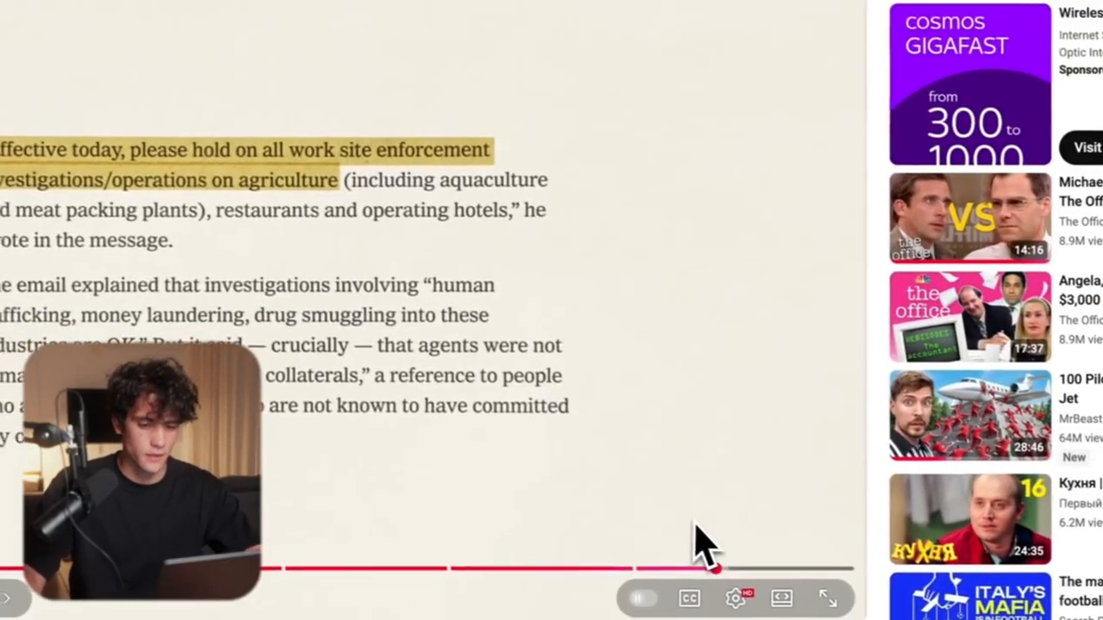
pyautogui.click(626, 321)
pyautogui.rightClick(728, 132)
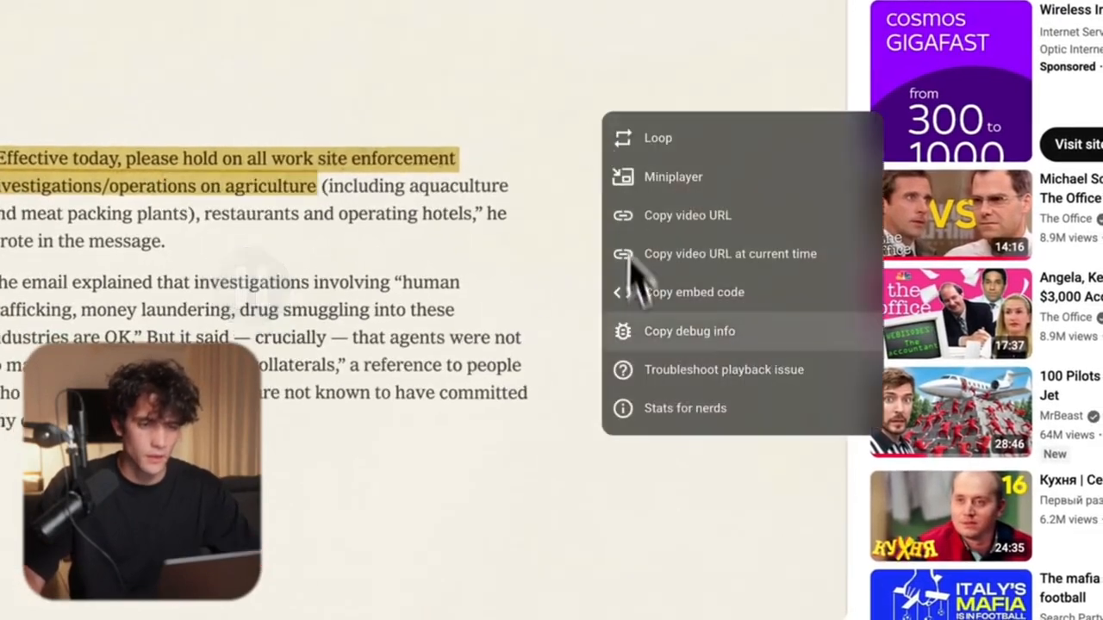
pyautogui.rightClick(578, 255)
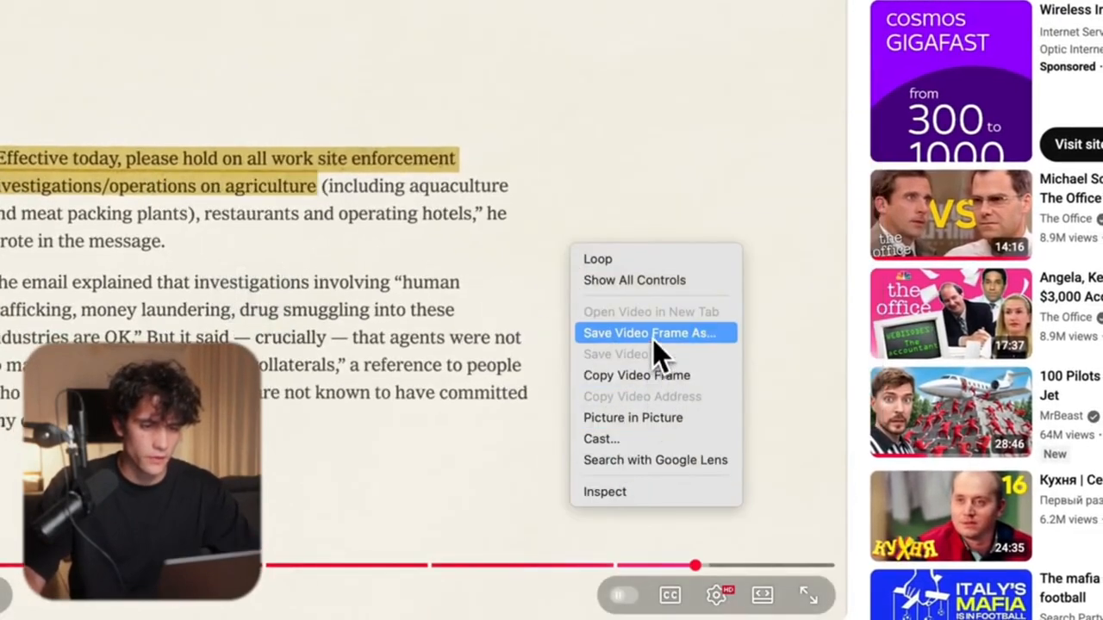
pyautogui.click(653, 336)
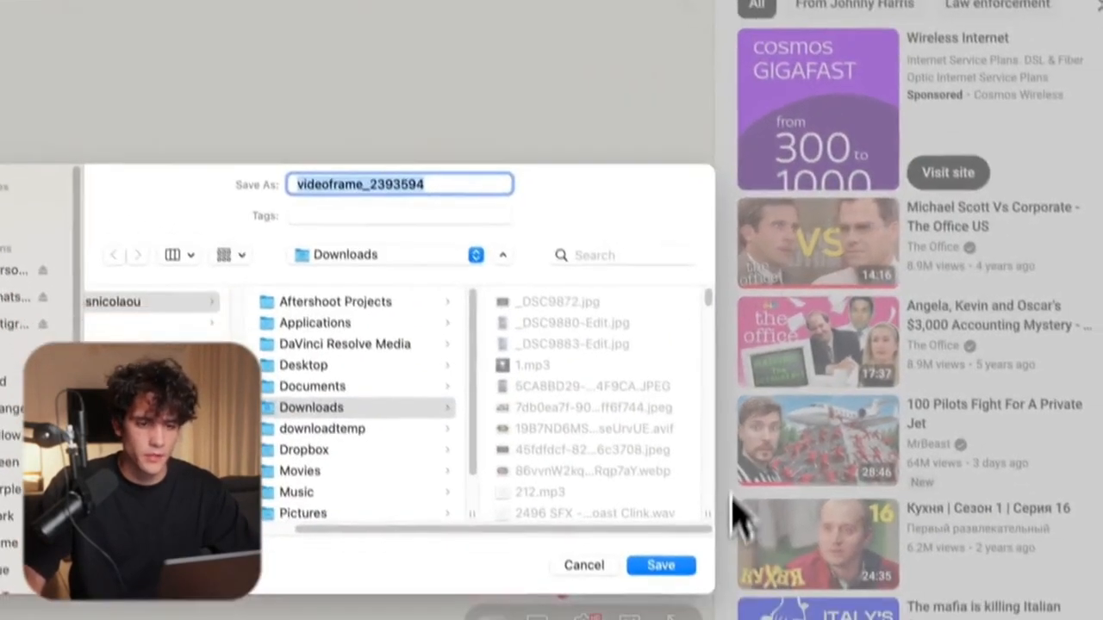
pyautogui.click(661, 565)
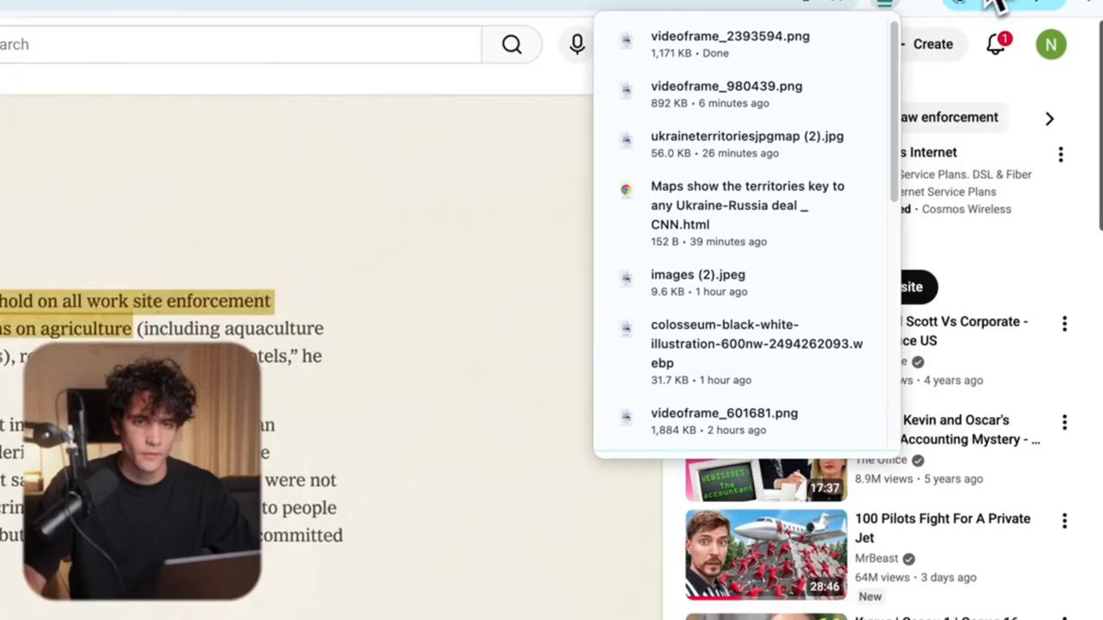
# Open the Motionvid.ai video generator in a new browser tab
pyautogui.press('super+t')
pyautogui.write('a')
pyautogui.press('Return')
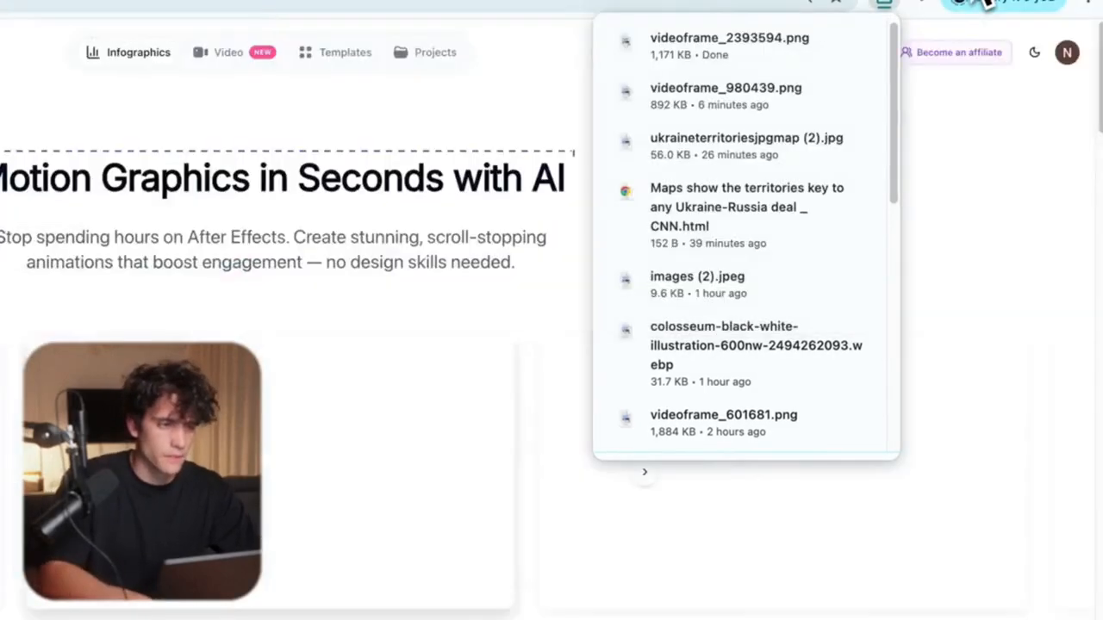
pyautogui.click(228, 52)
# Edit the article image in the start frame with the prompt "Change the text to talk about Trump in the white house"
pyautogui.write('Change th')
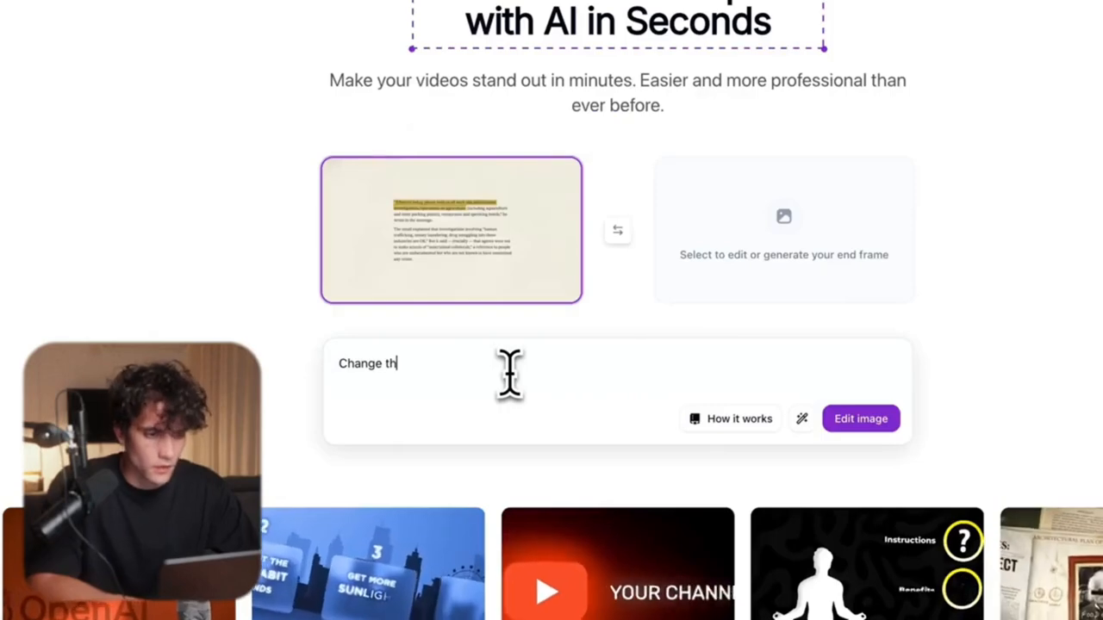
pyautogui.write('e text to talk ')
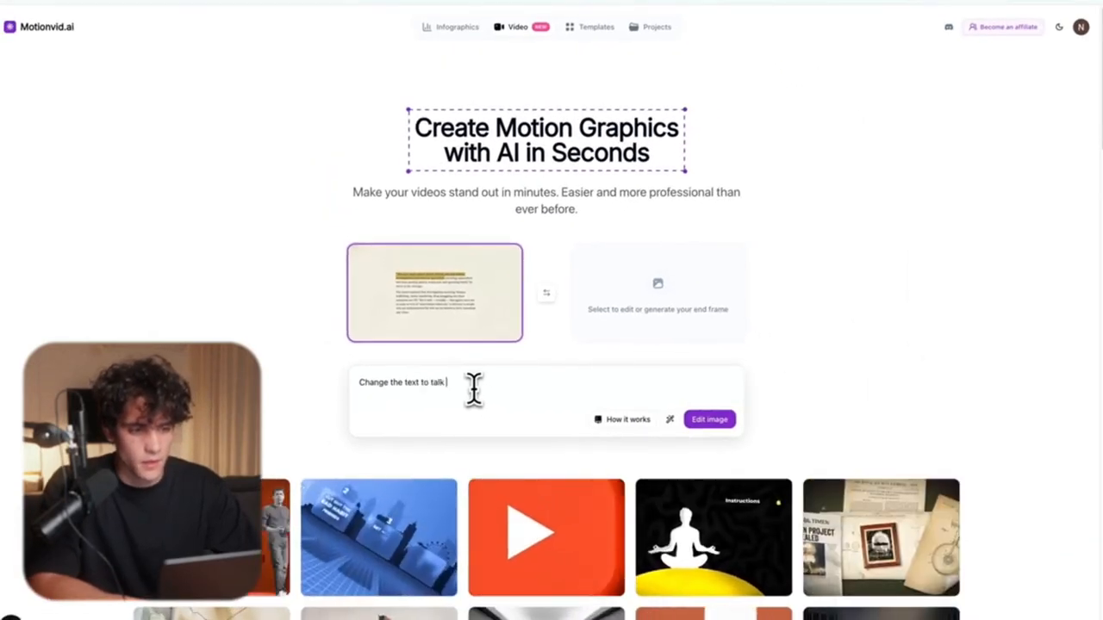
pyautogui.write('about')
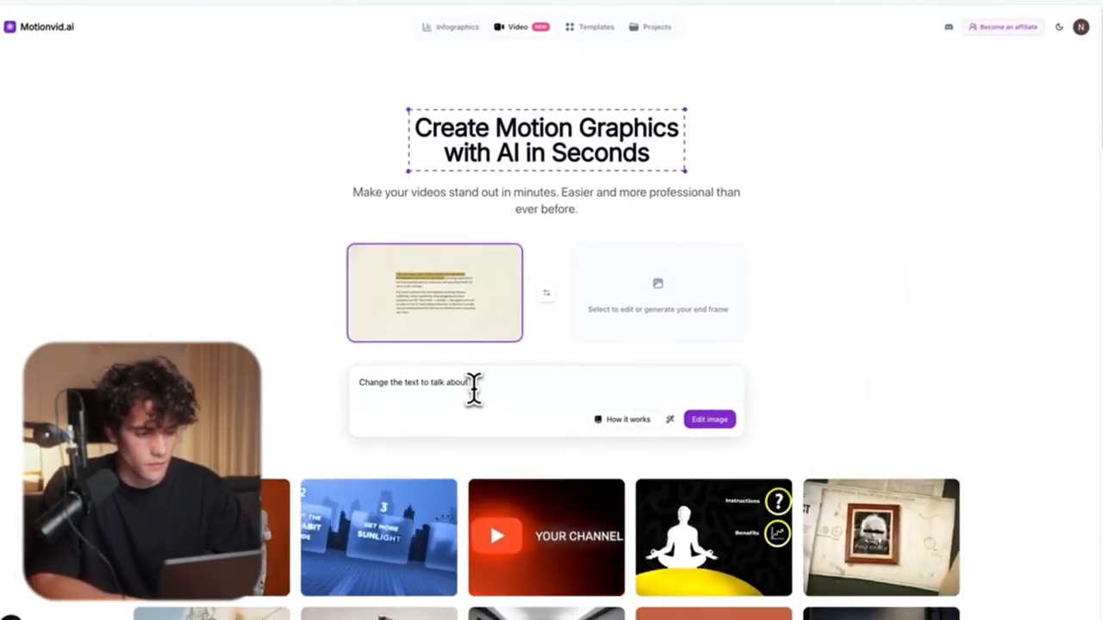
pyautogui.write(' blimp in the')
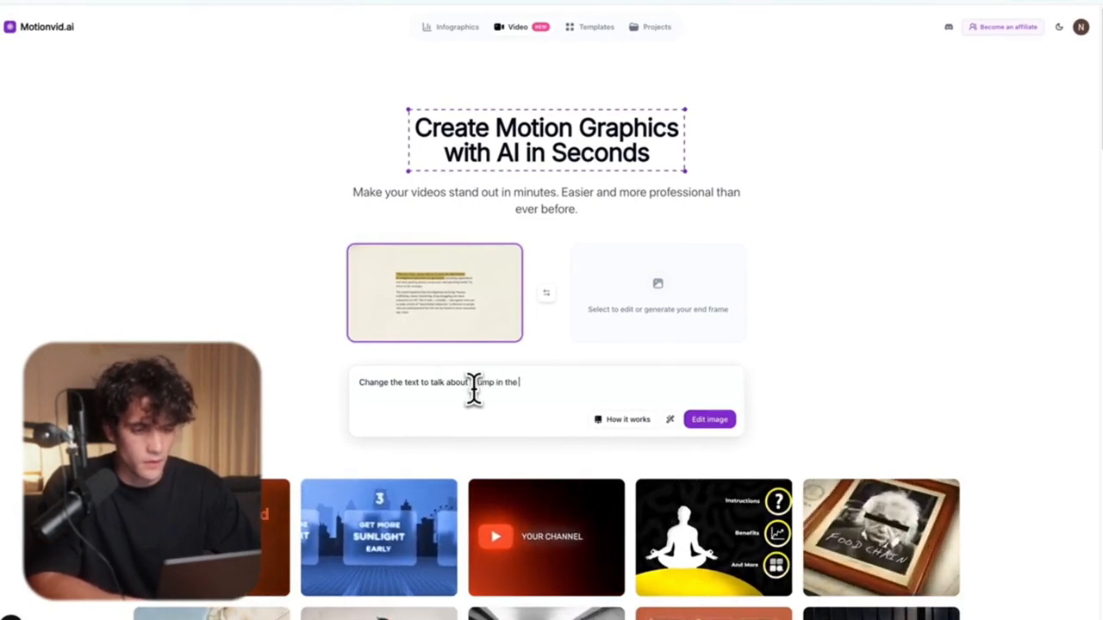
pyautogui.write(' white house')
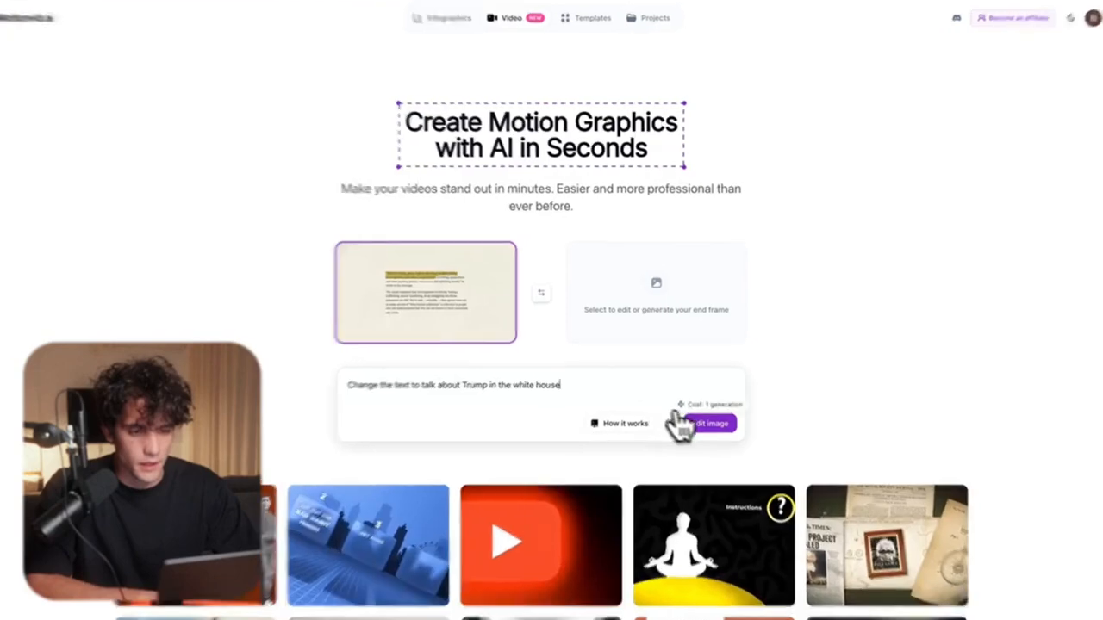
pyautogui.click(693, 421)
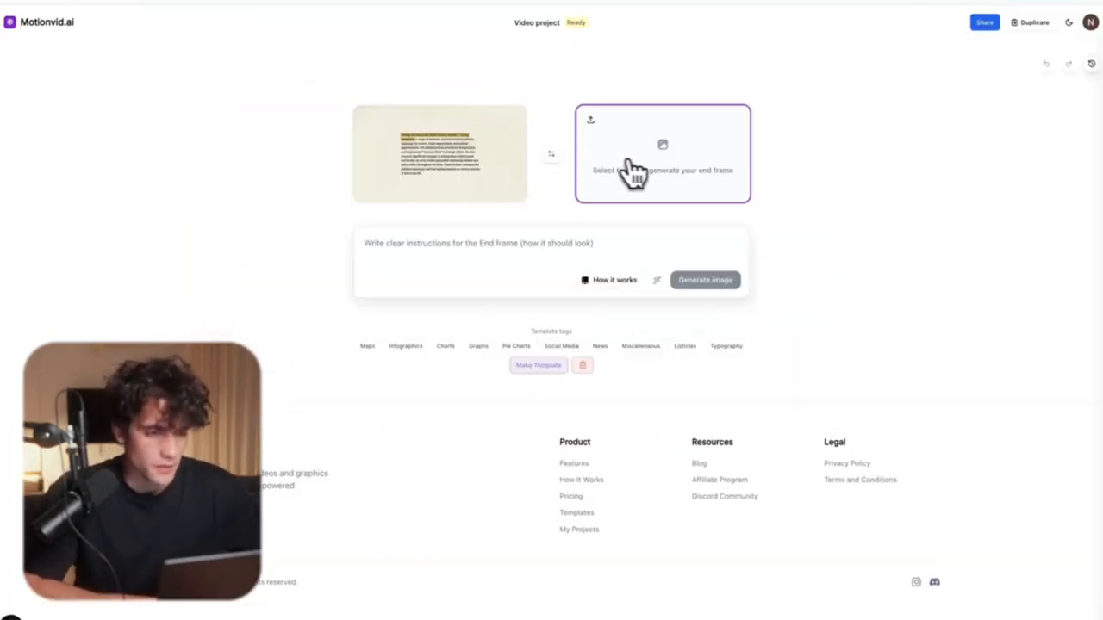
# Generate the end frame from the article image with the prompt "Regenerate the image"
pyautogui.click(593, 175)
pyautogui.click(589, 193)
pyautogui.click(561, 234)
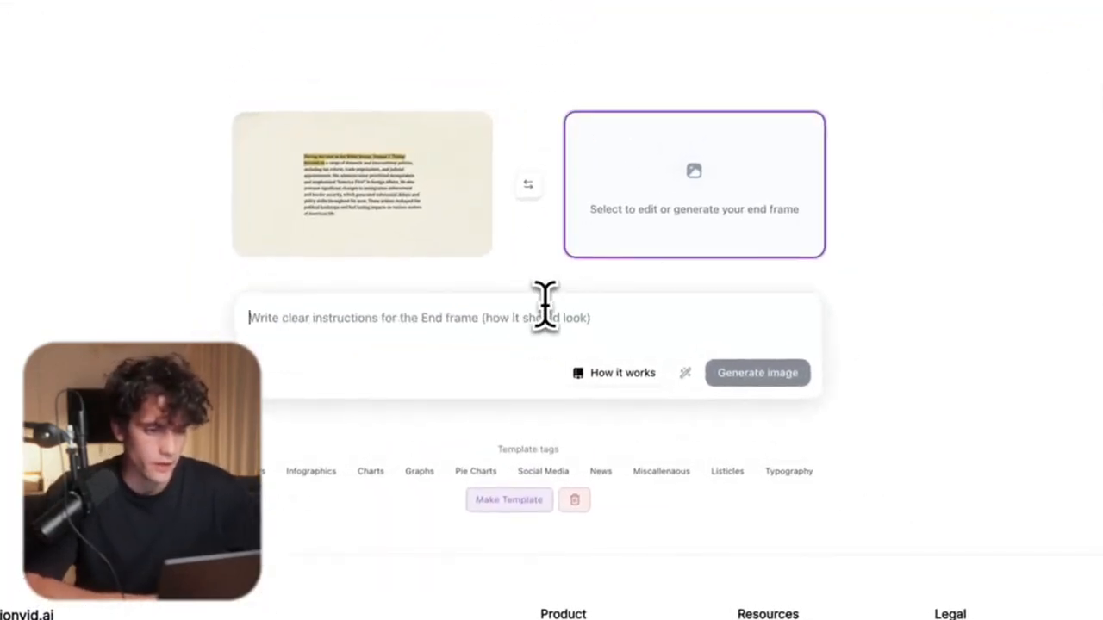
pyautogui.write('Regenerate the image')
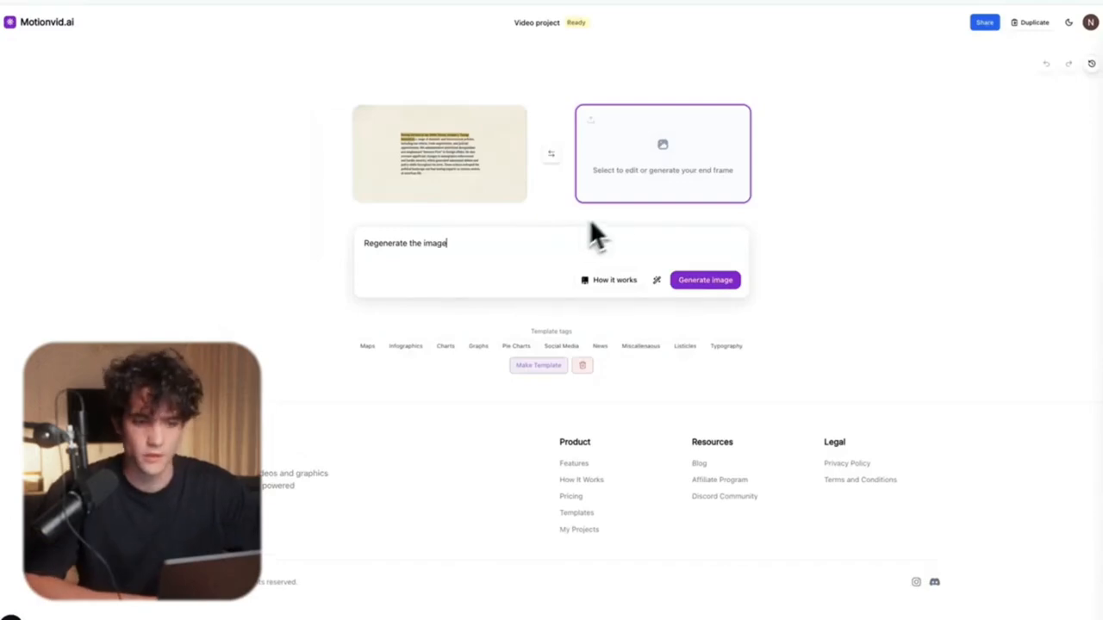
pyautogui.click(689, 280)
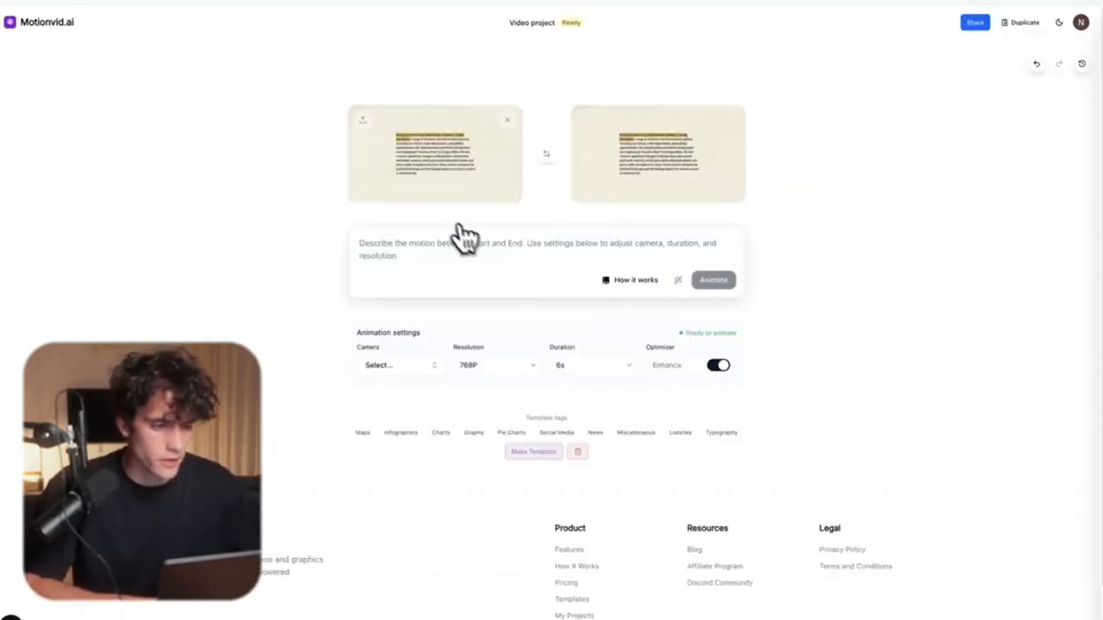
# Edit the start frame's article image with the prompt "Remove the highlighted text and have it as normal"
pyautogui.click(444, 198)
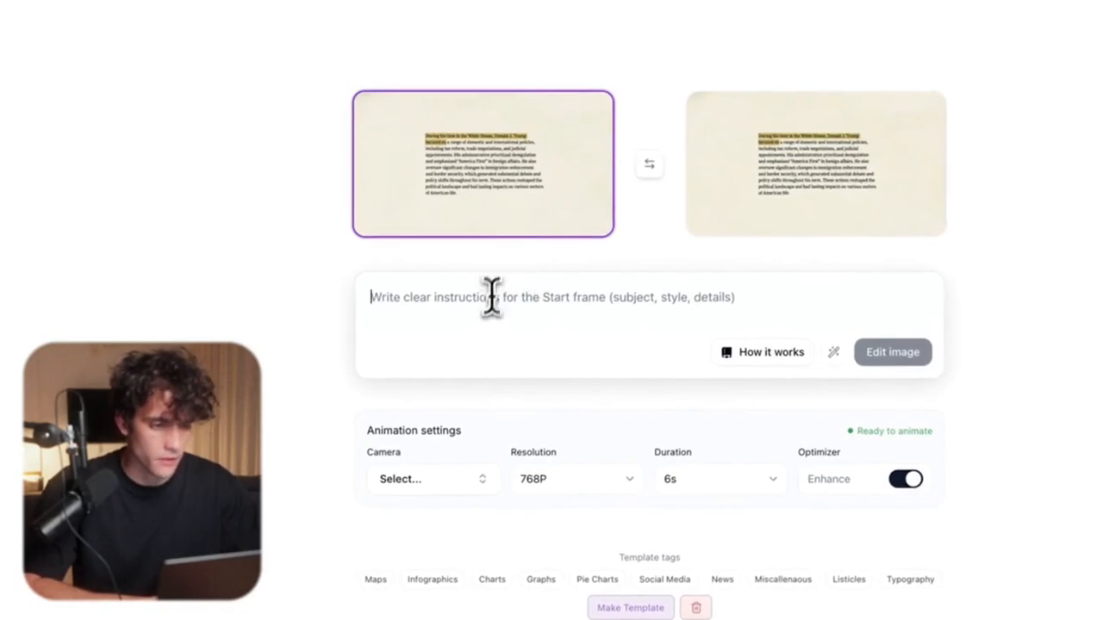
pyautogui.write('Remove t')
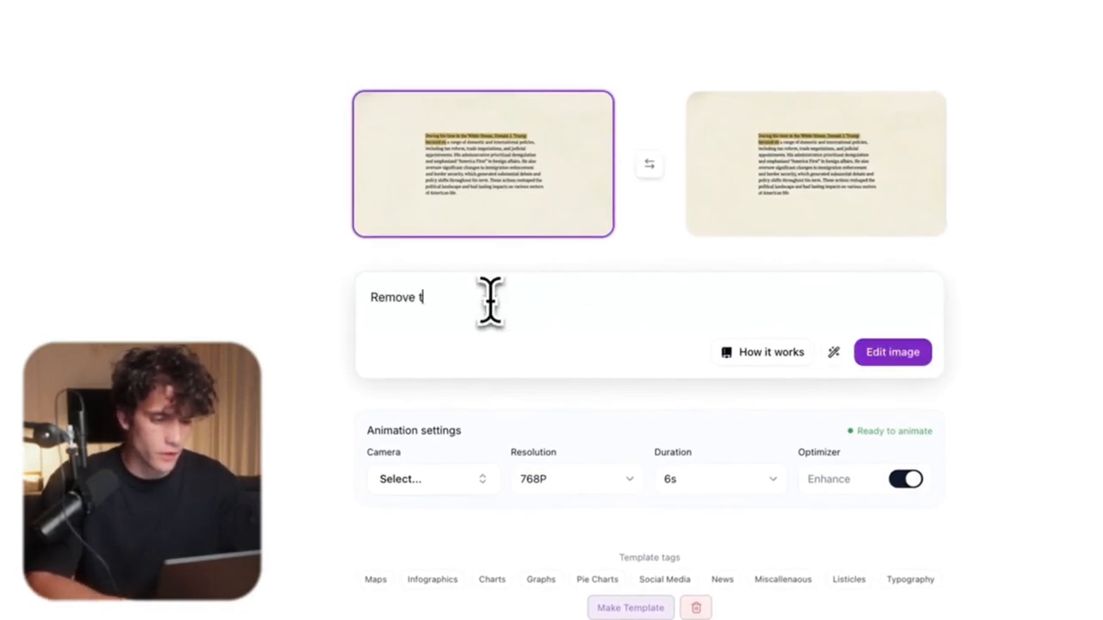
pyautogui.write('he highlighted text and have it as normal')
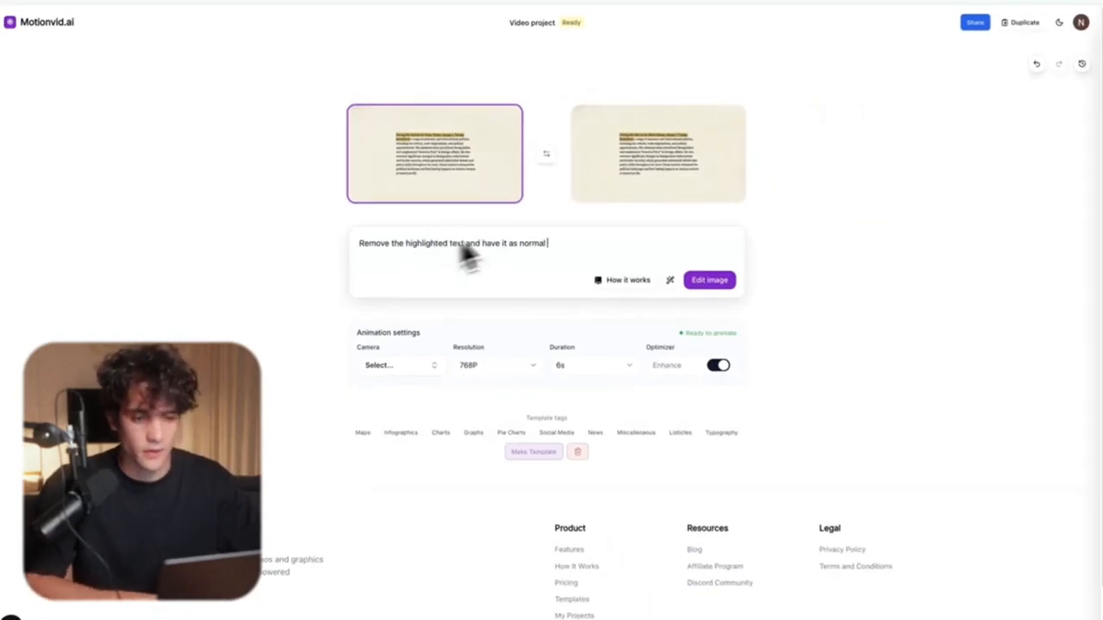
pyautogui.click(709, 280)
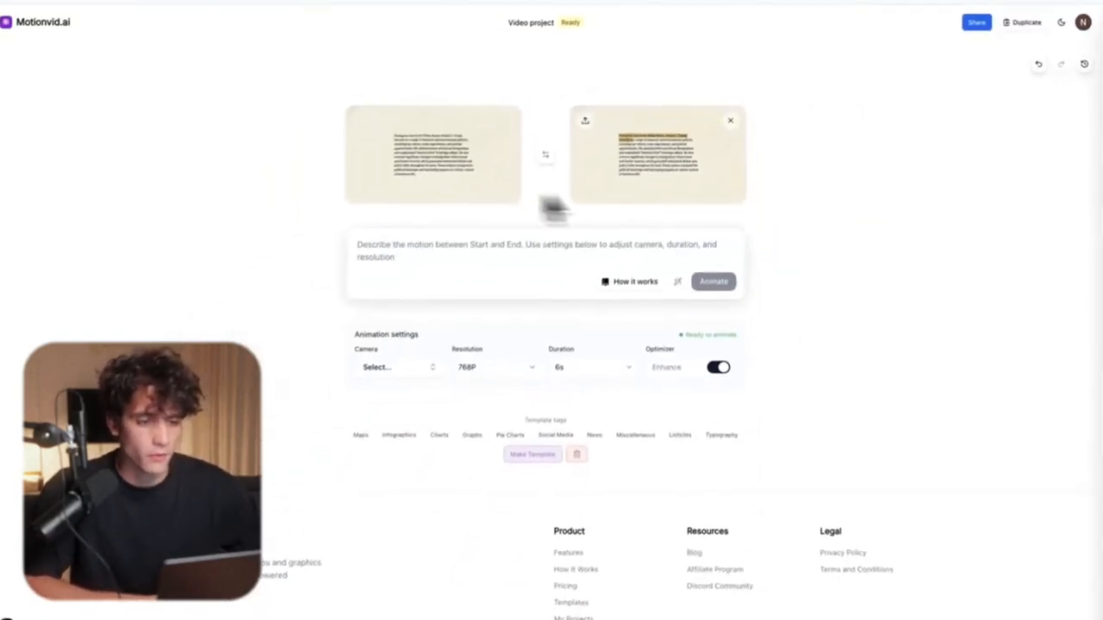
# Animate the article text being highlighted in yellow from start to end frame, ending on the word "on", and download the video after checking it
pyautogui.click(507, 232)
pyautogui.write('Create an animation of the text being highlighted in yellow from start to the end frame ending on the word on')
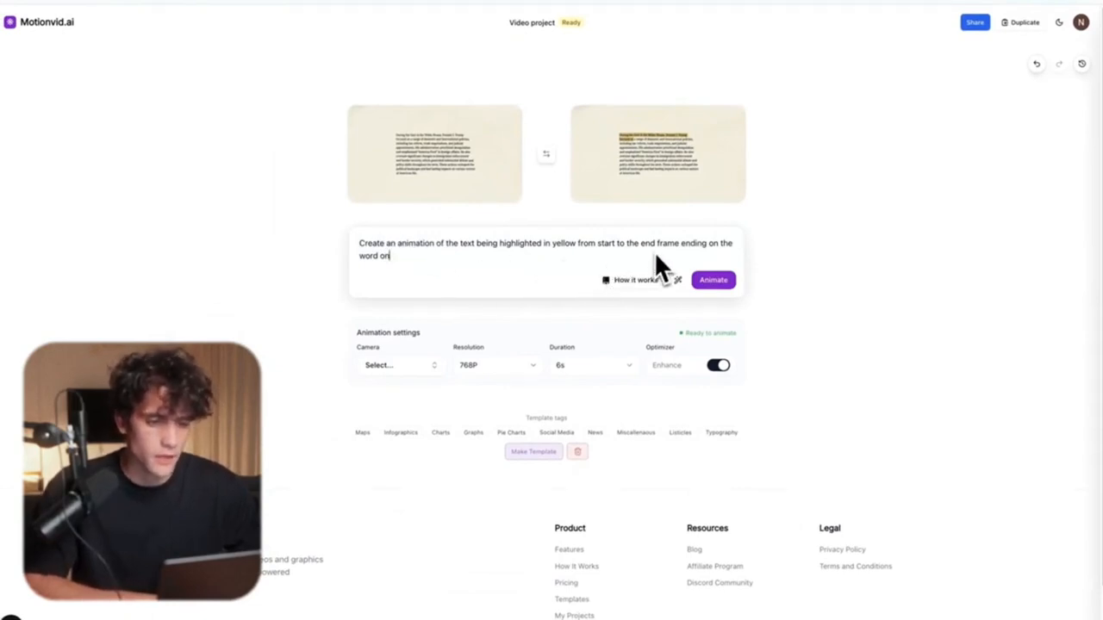
pyautogui.click(695, 280)
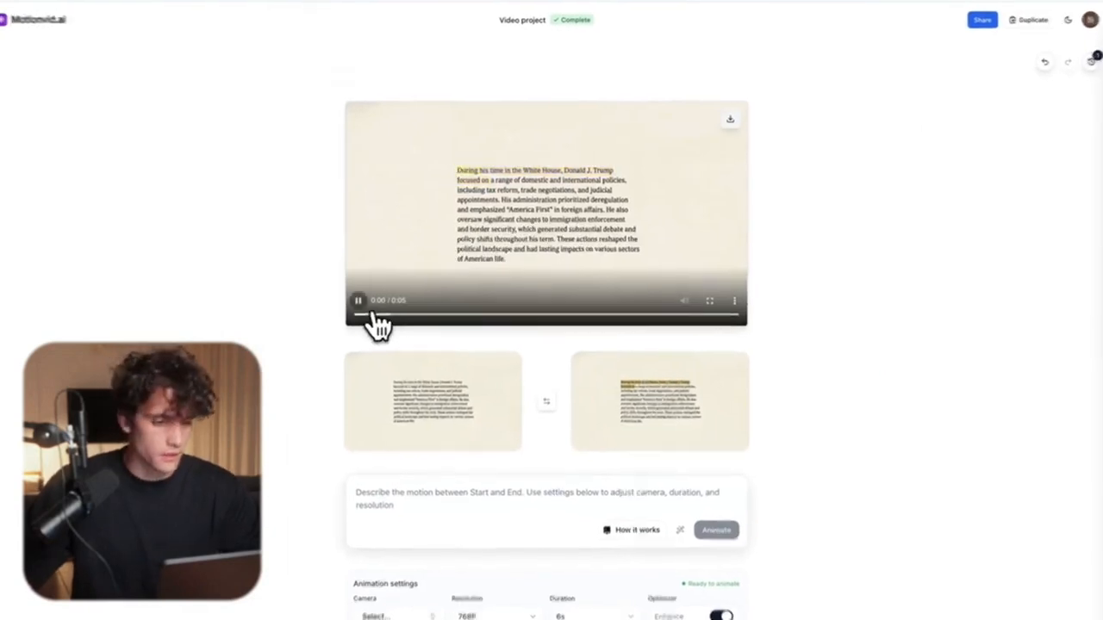
pyautogui.moveTo(377, 316); pyautogui.dragTo(676, 316)
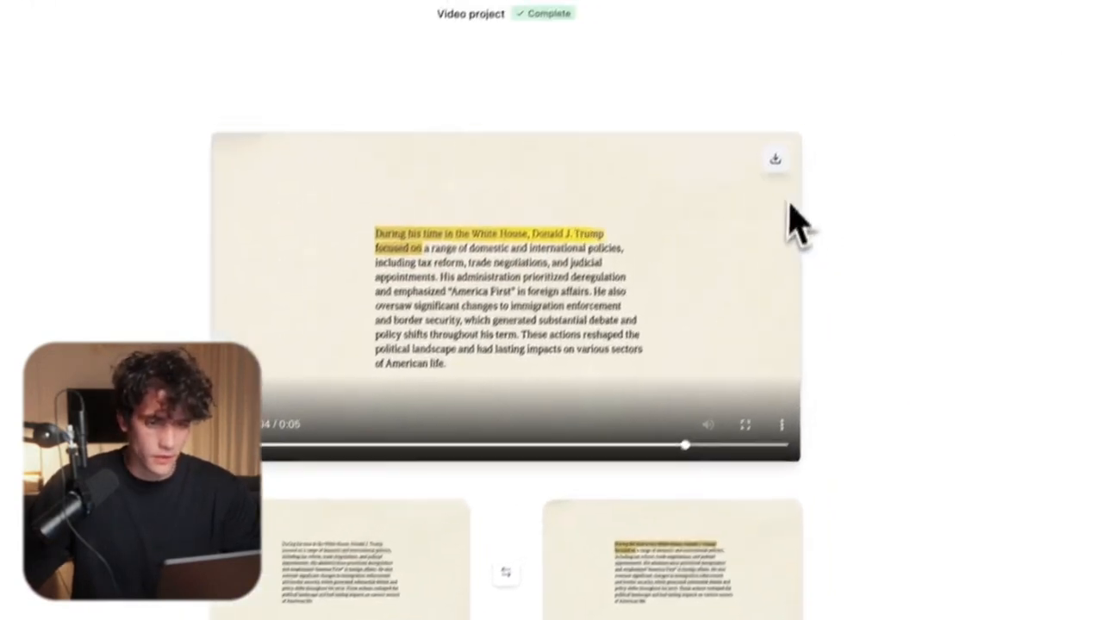
pyautogui.click(774, 159)
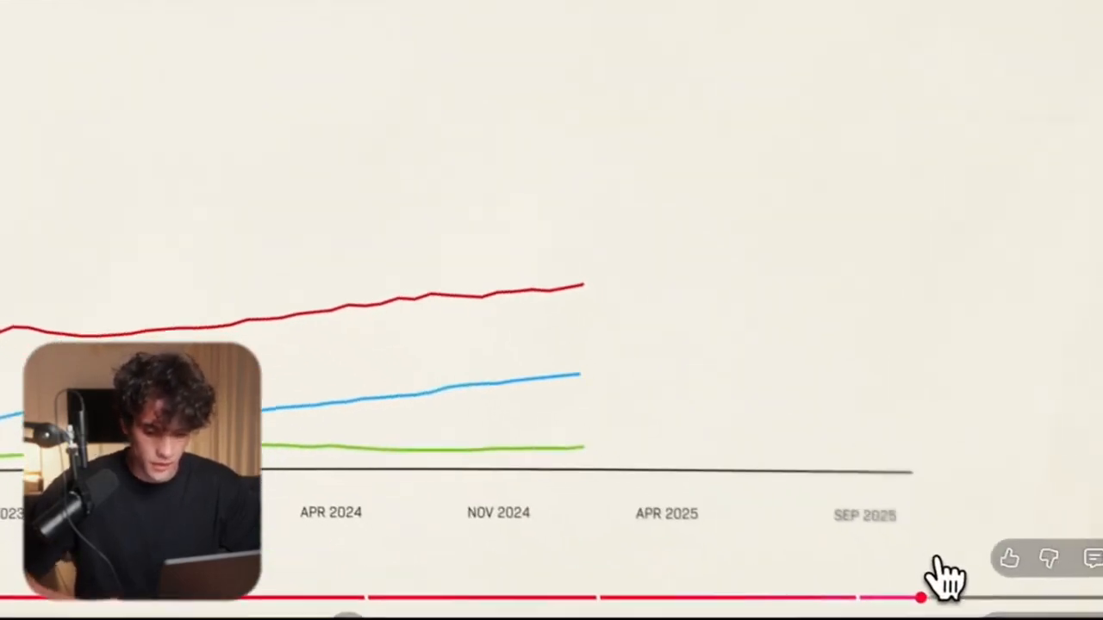
# Switch to YouTube, pause on the "ICE Detainees Arrested by ICE" line graph and save the frame as videoframe_2310564.png in Downloads
pyautogui.press('space')
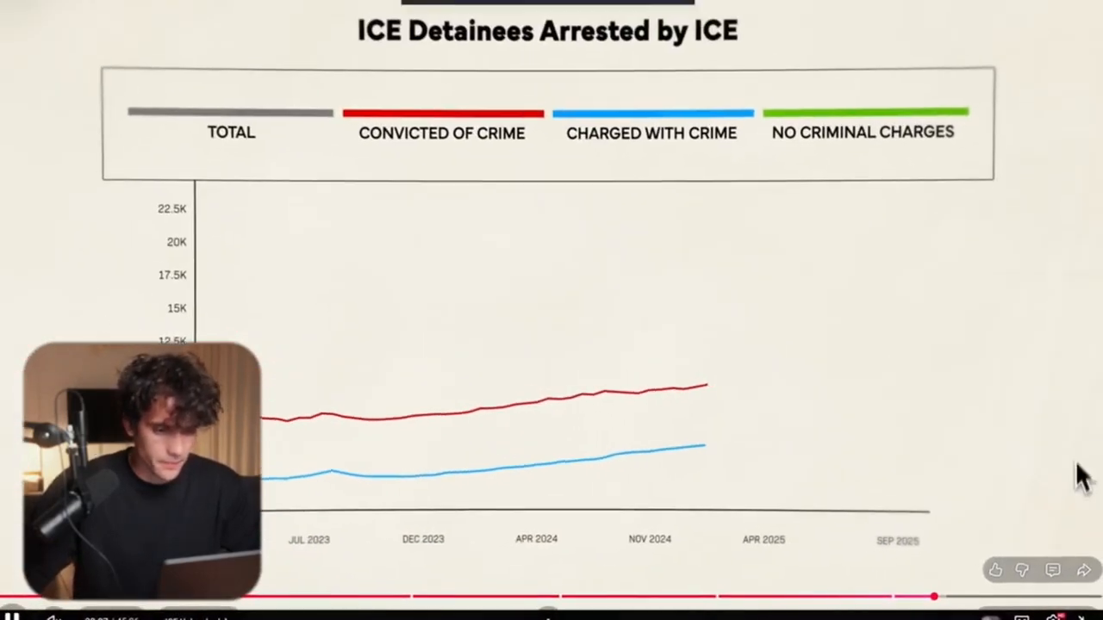
pyautogui.click(1046, 320)
pyautogui.rightClick(909, 307)
pyautogui.click(895, 357)
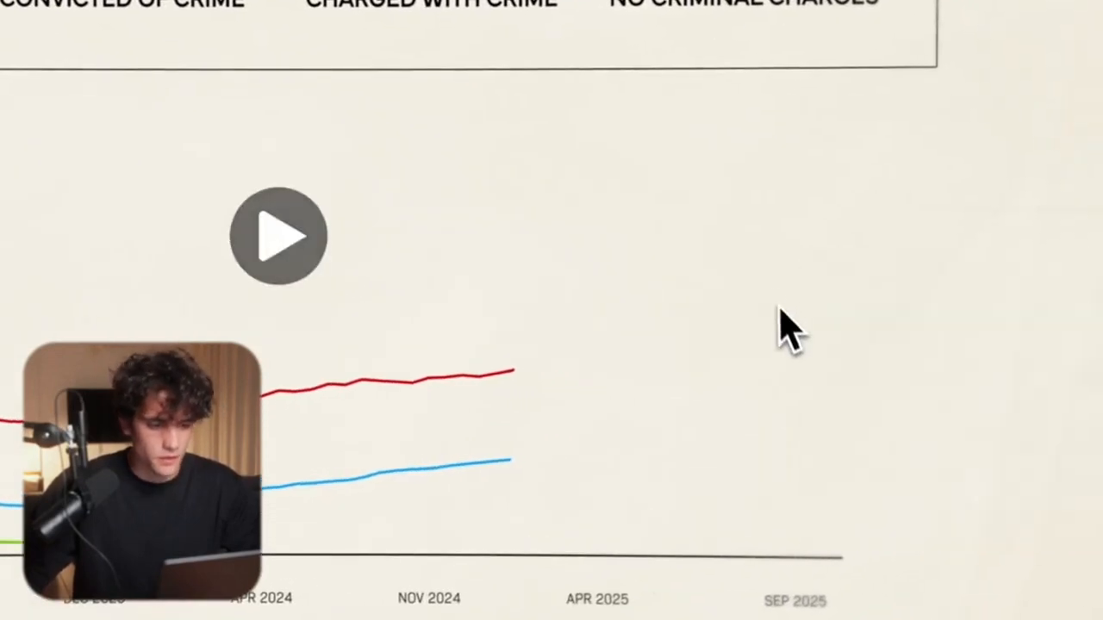
pyautogui.rightClick(851, 121)
pyautogui.click(938, 214)
pyautogui.press('Return')
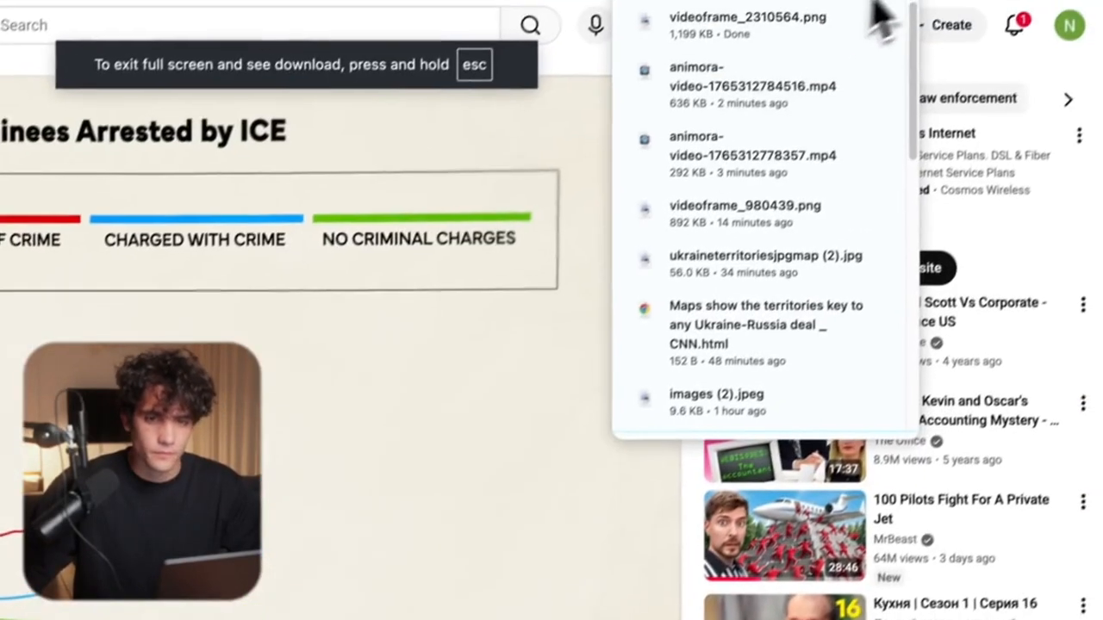
# Open the Motionvid.ai video generator in a new browser tab and upload videoframe_2310564.png from Downloads as the start frame
pyautogui.press('super+t')
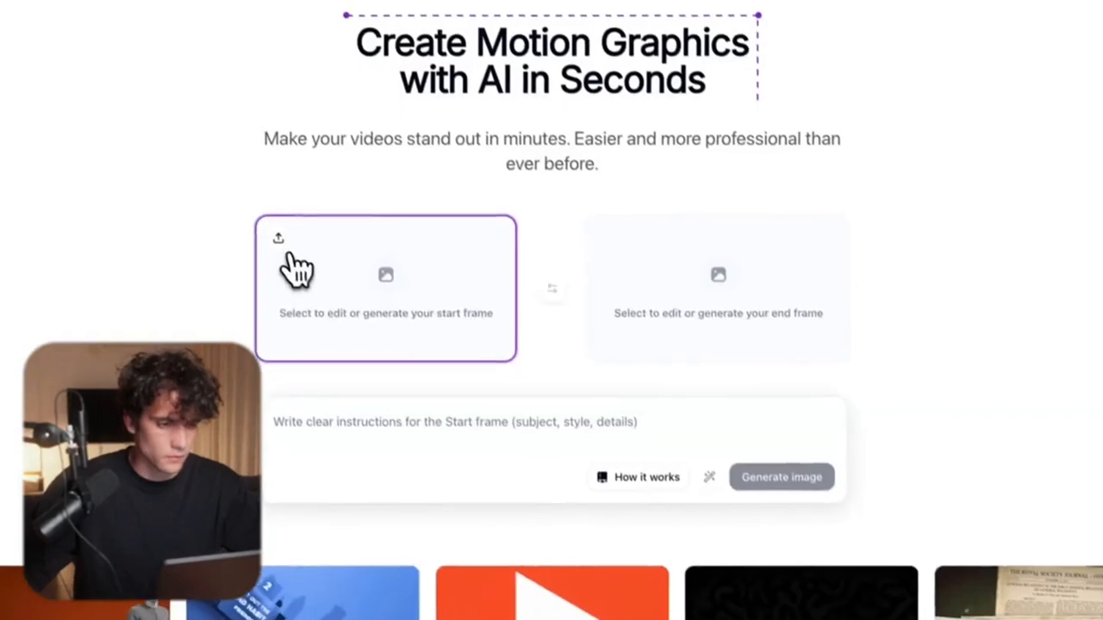
pyautogui.click(295, 264)
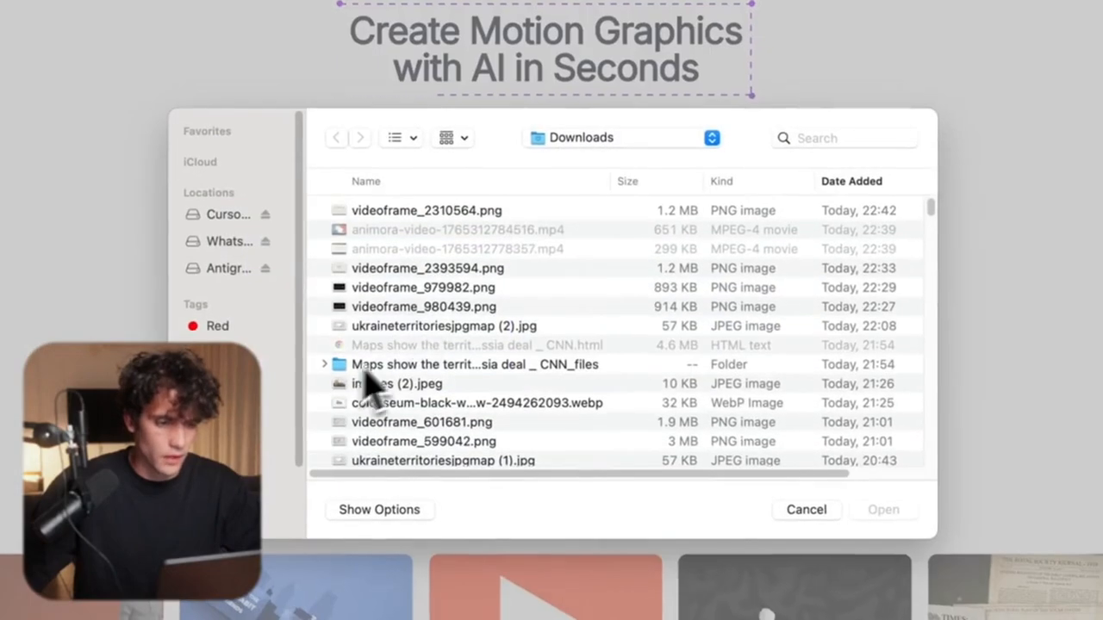
pyautogui.click(517, 212)
pyautogui.click(883, 509)
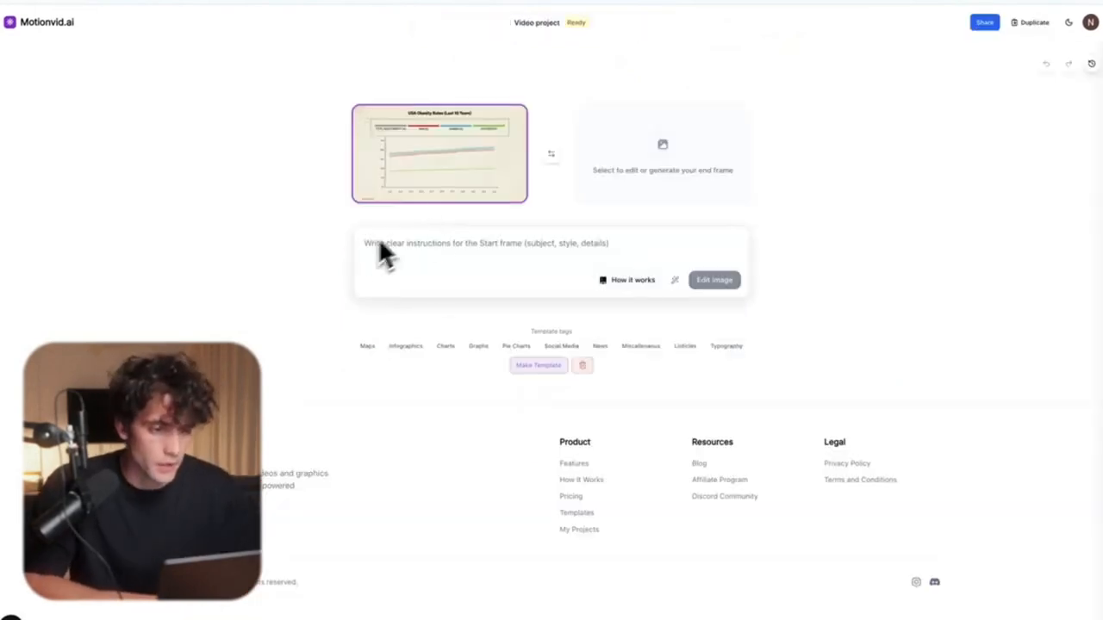
# Generate the end frame of the obesity graph with the prompt "Regenerate this image but take away the lines from the graph"
pyautogui.click(585, 183)
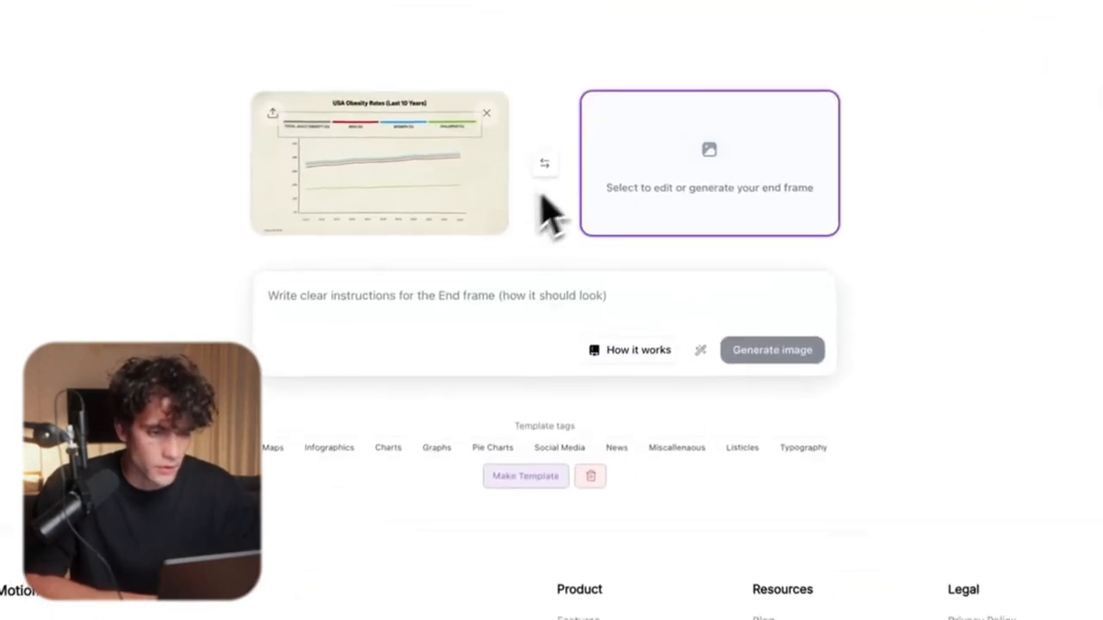
pyautogui.click(492, 198)
pyautogui.click(604, 198)
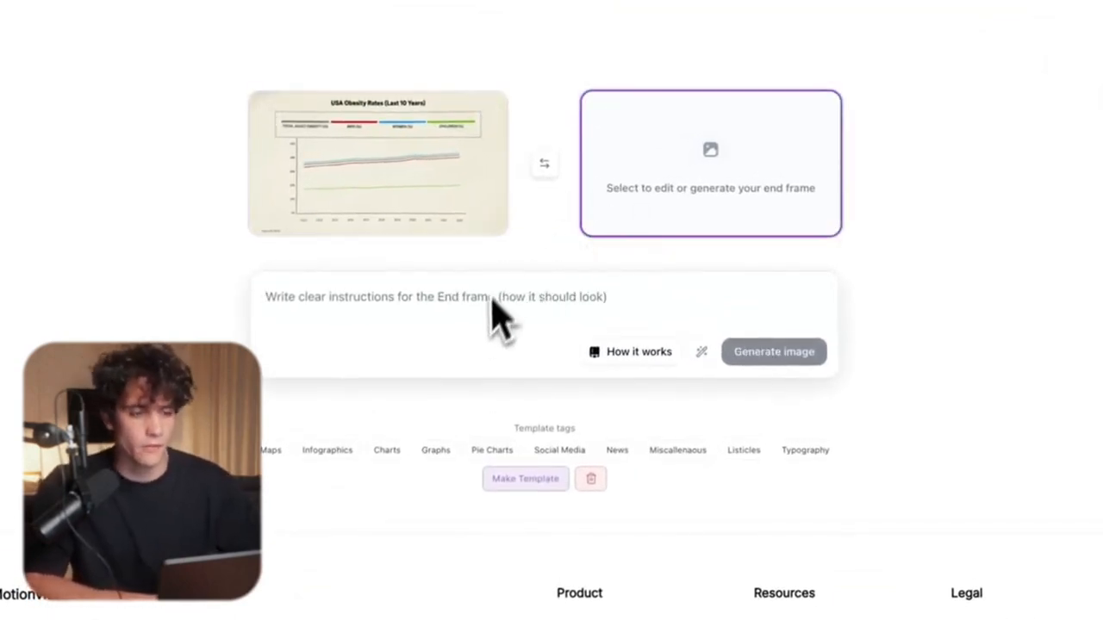
pyautogui.write('Regenerate this image but take away the')
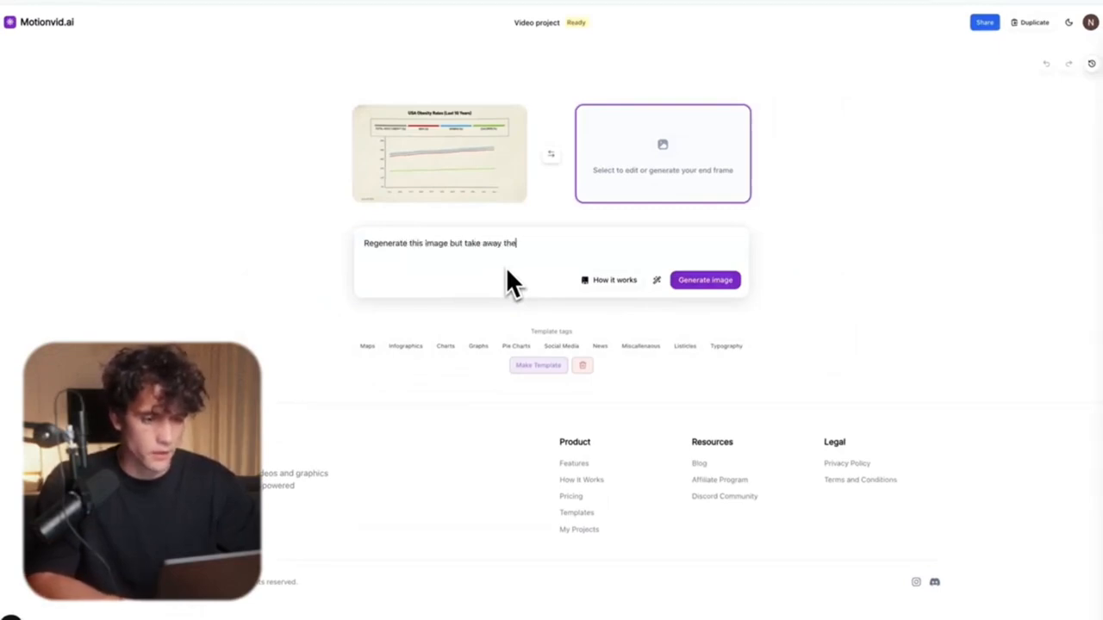
pyautogui.write(' lines from the graph')
pyautogui.click(704, 280)
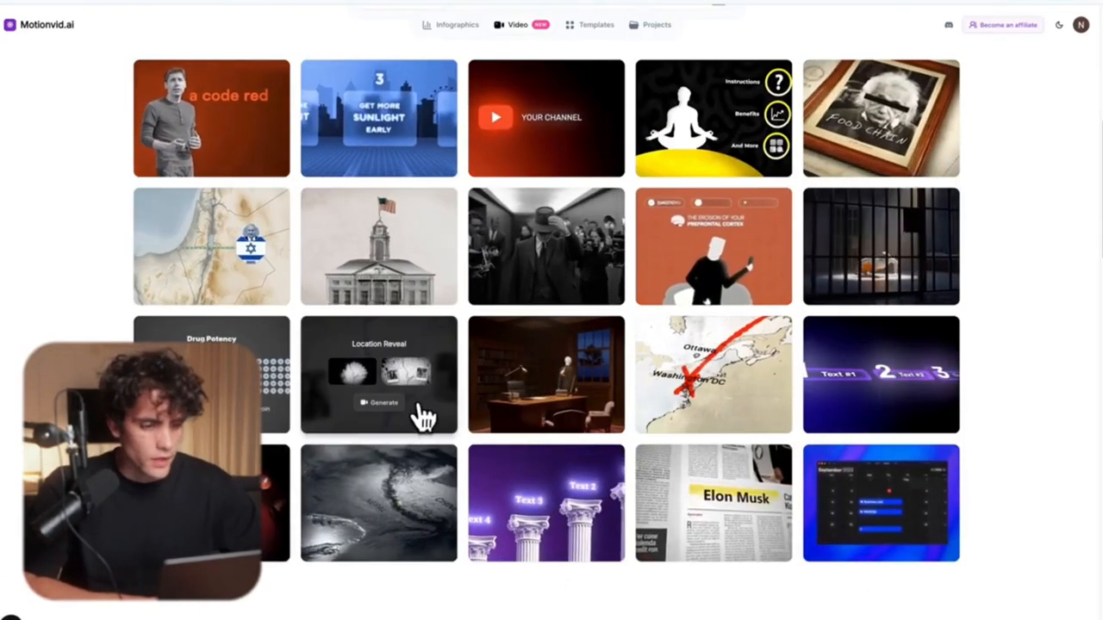
# Browse the video project gallery and the library of animation templates, from listicles and graphs to newspaper and map animations
pyautogui.scroll(-1, 420, 422)
pyautogui.scroll(1, 608, 184)
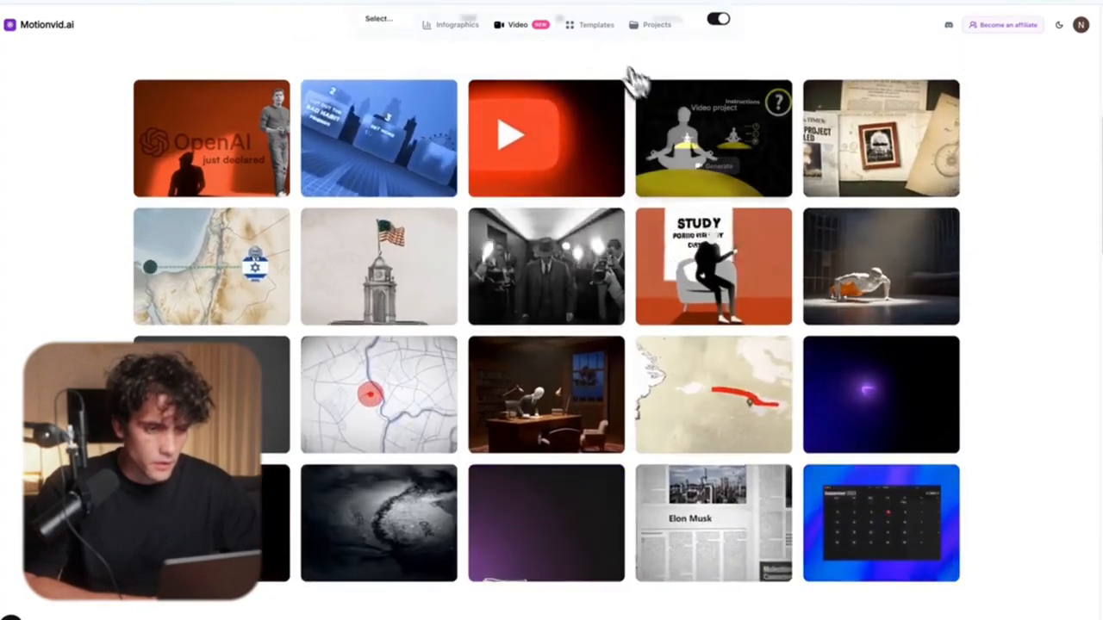
pyautogui.click(603, 28)
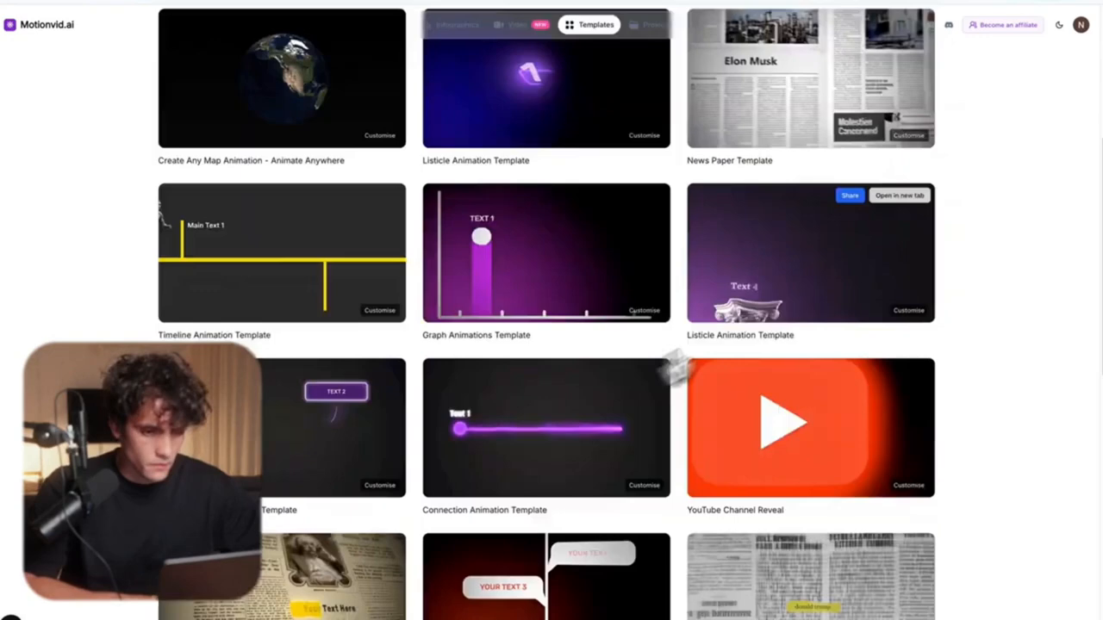
pyautogui.scroll(-2, 788, 306)
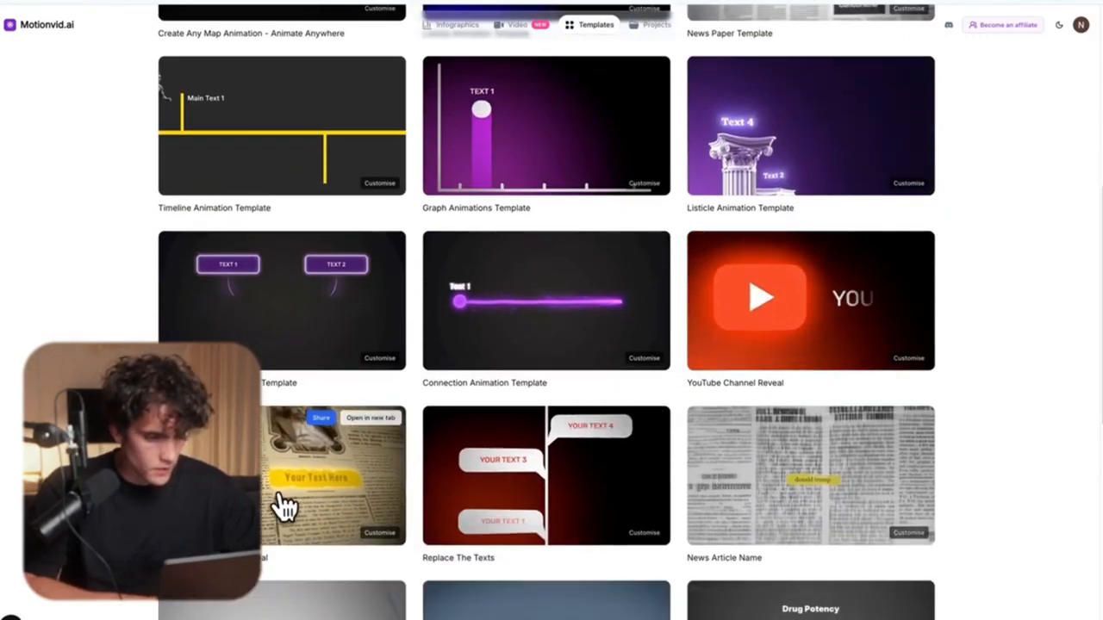
pyautogui.scroll(-2, 285, 508)
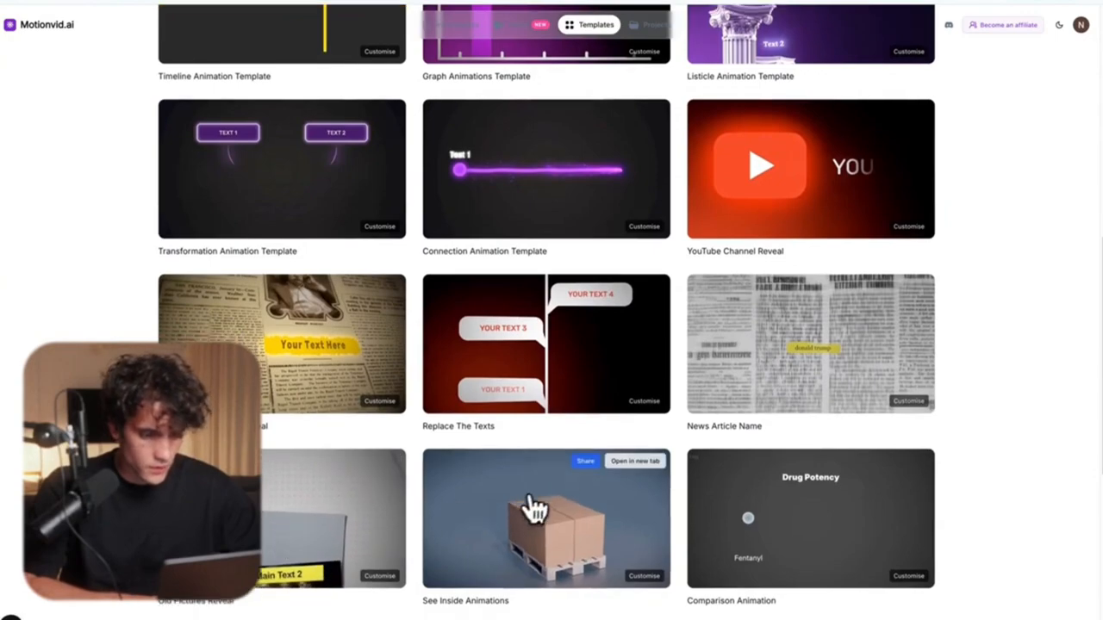
pyautogui.scroll(-2, 586, 482)
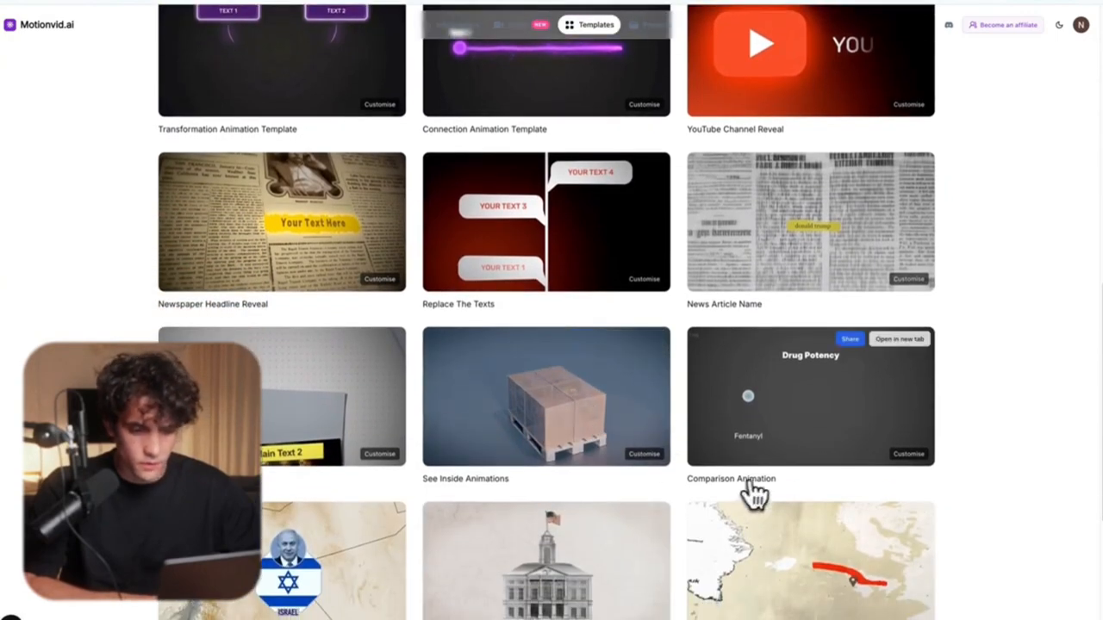
pyautogui.scroll(-2, 786, 456)
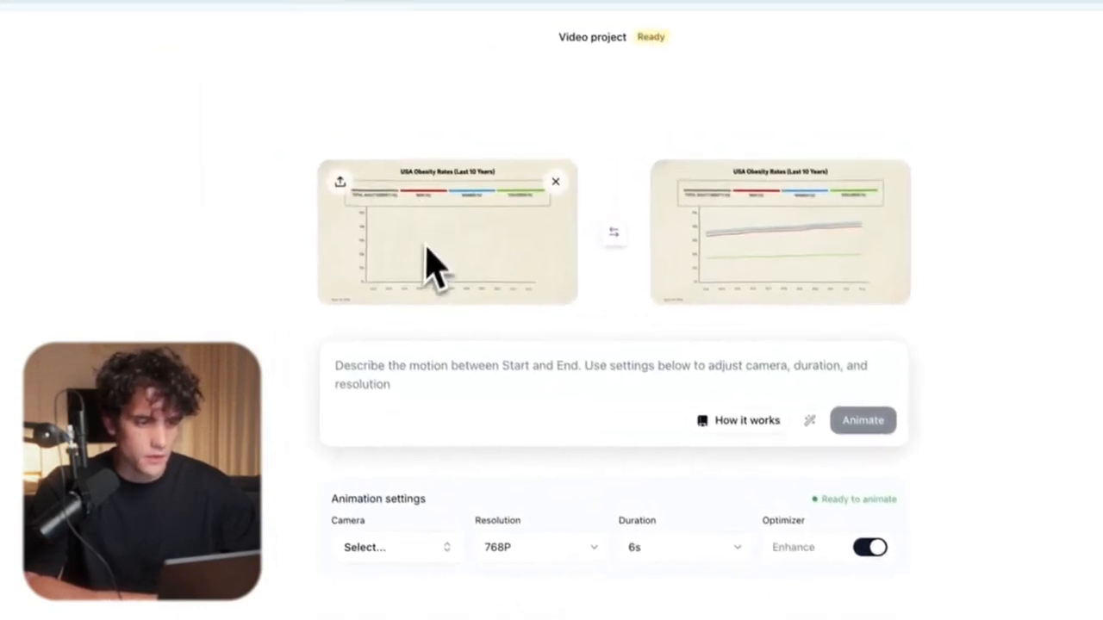
# Animate the obesity graph from the empty chart to the full chart with the prompt "Animate the lines from left to right"
pyautogui.click(533, 304)
pyautogui.write('A')
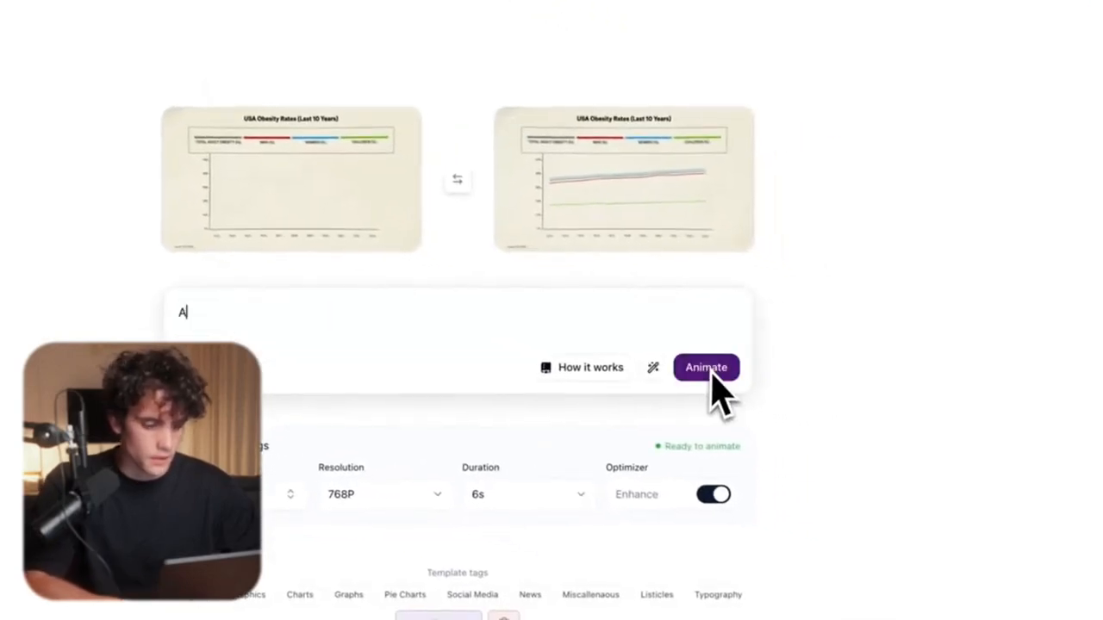
pyautogui.write('nimate the lines from left to right')
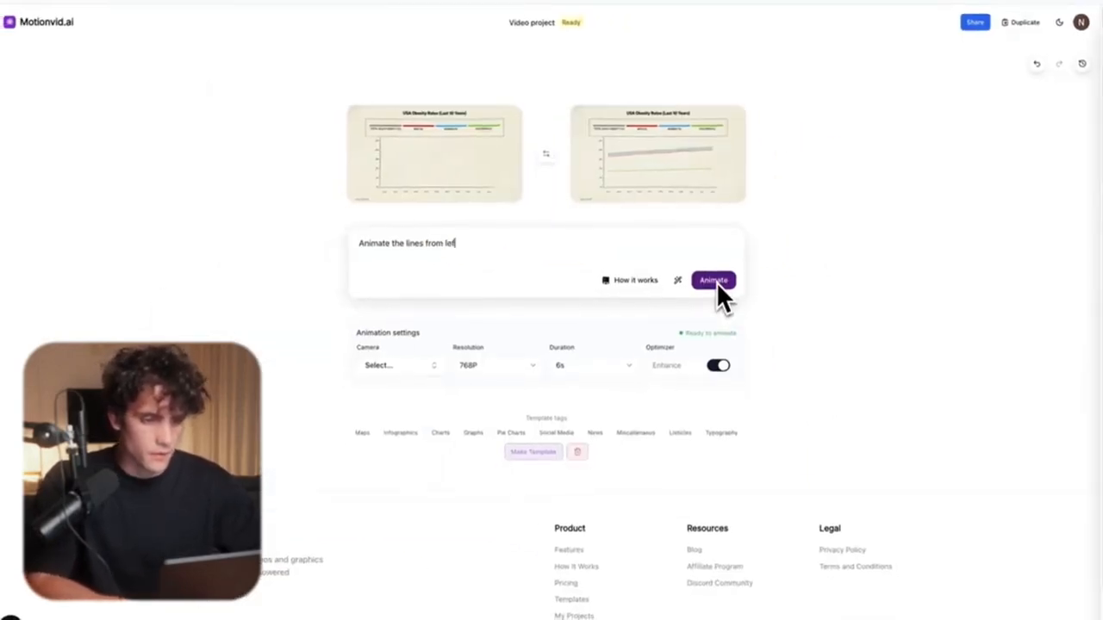
pyautogui.click(693, 283)
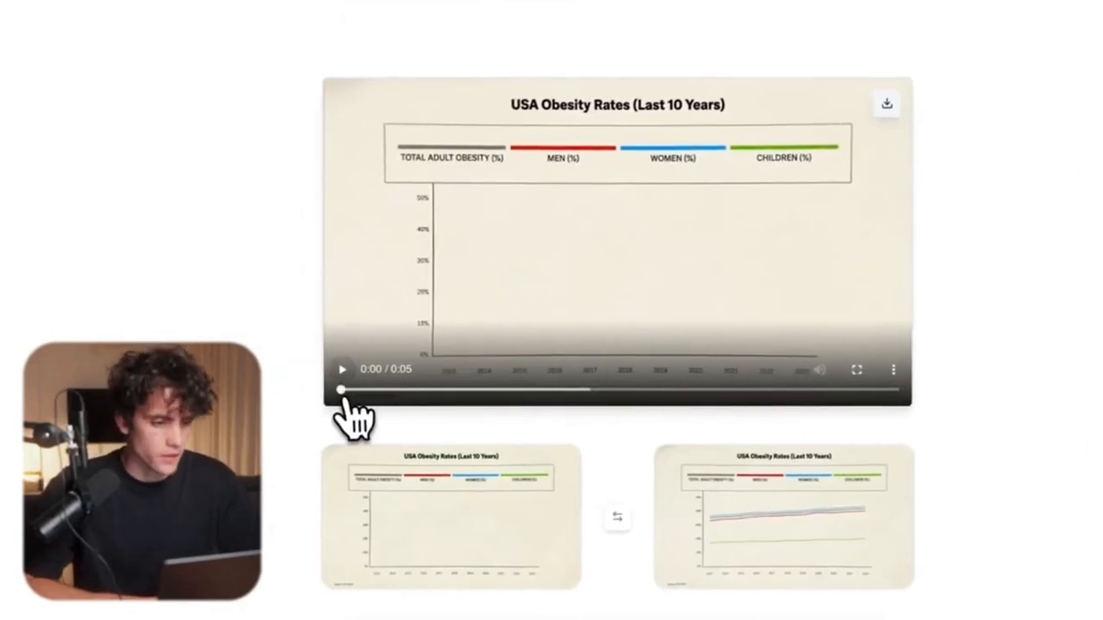
# Play the obesity graph animation, download it and review the line drawing up to the end of the video
pyautogui.click(325, 375)
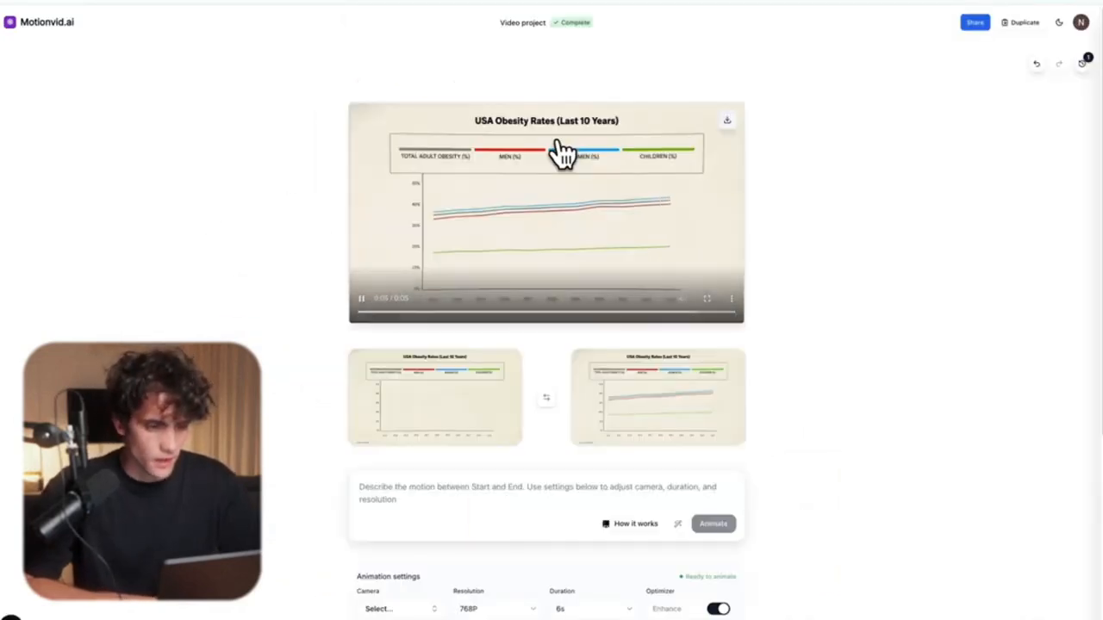
pyautogui.click(726, 119)
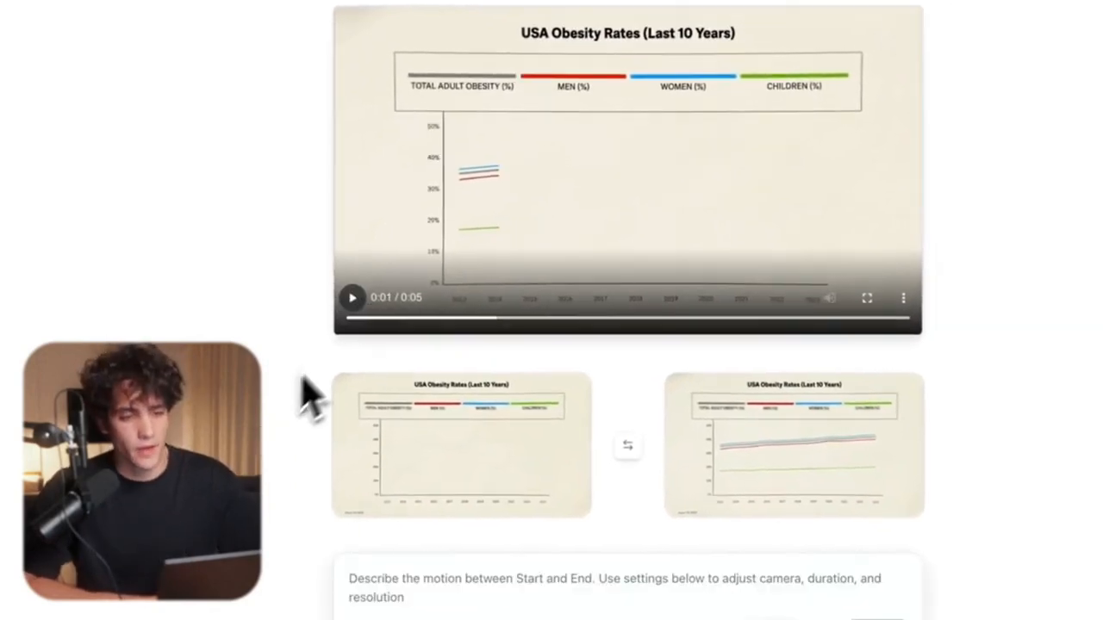
pyautogui.moveTo(535, 317); pyautogui.dragTo(817, 325)
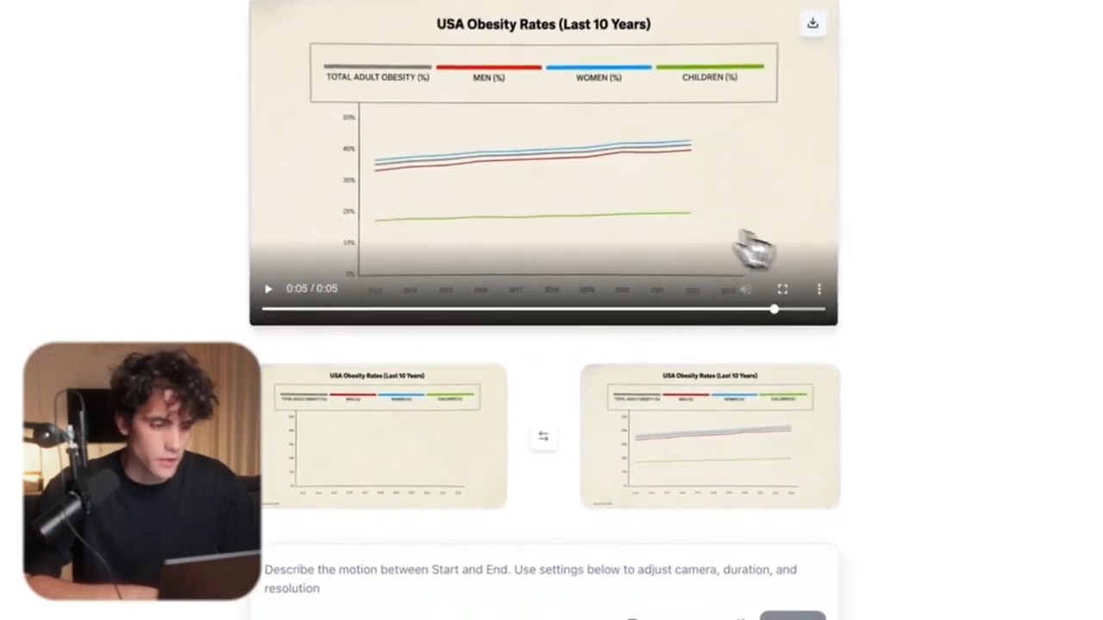
pyautogui.scroll(-1, 560, 352)
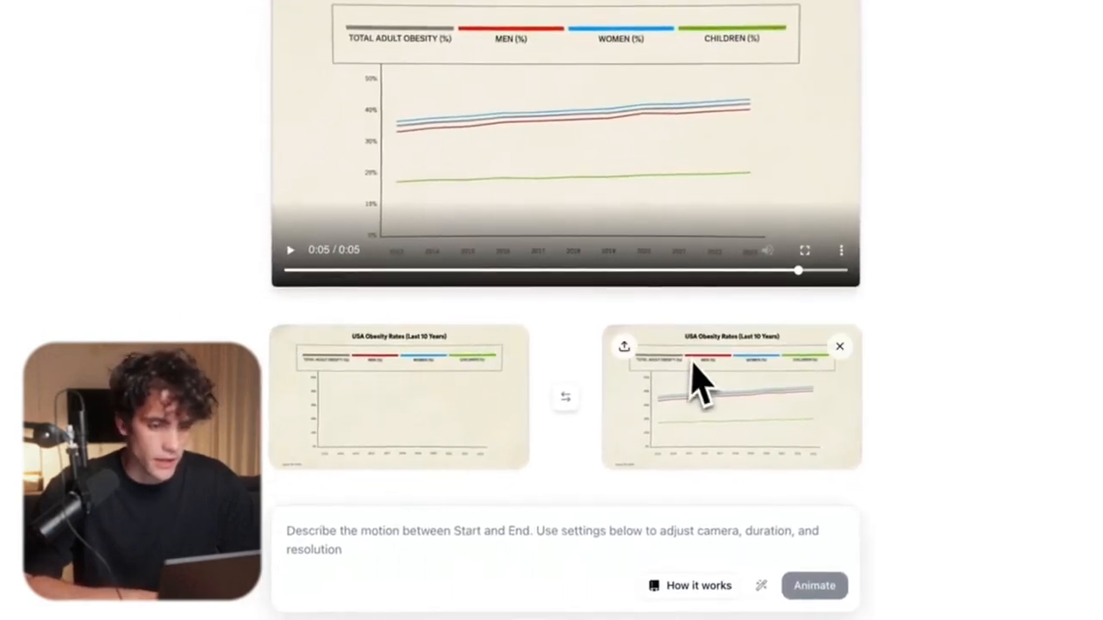